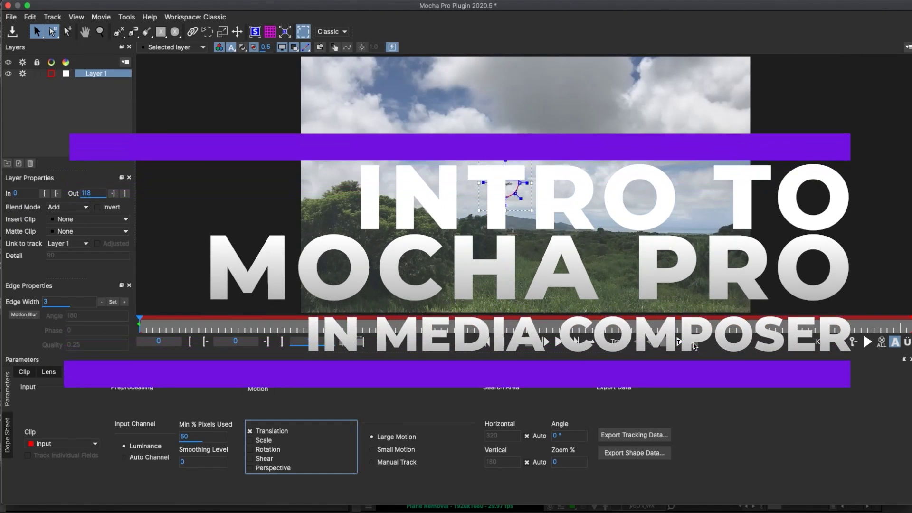
left_click(679, 341)
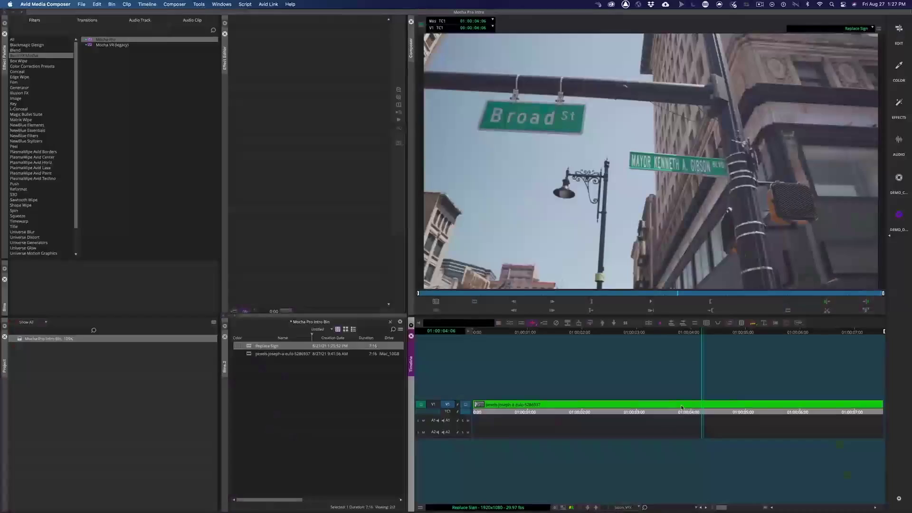
- Apply the Mocha Pro effect to the street sign clip and expand its Matte and Module Renders parameter groups
double_click(90, 41)
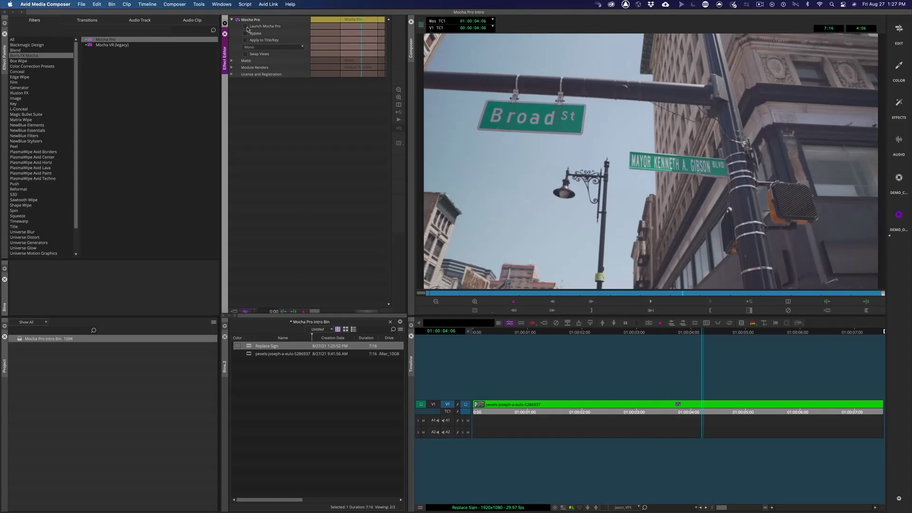
left_click(231, 60)
left_click(231, 114)
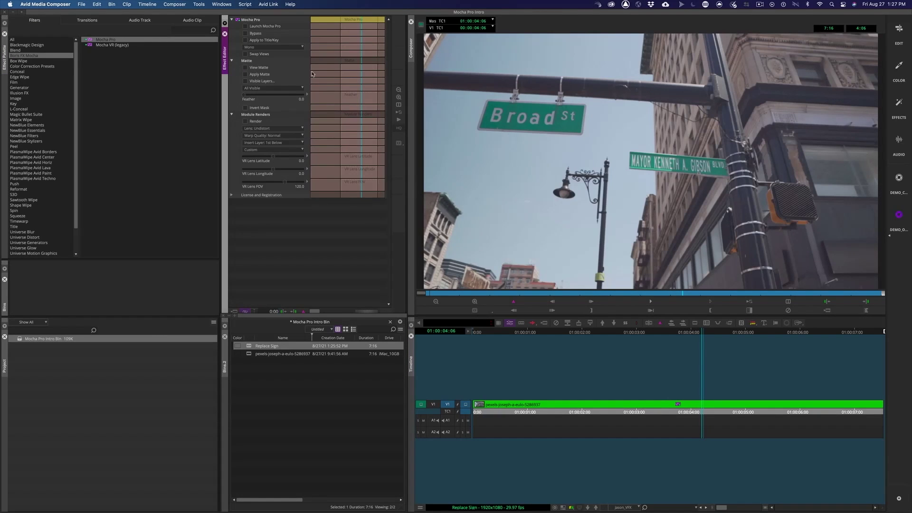
- Cancel launching at proxy resolution, set the timeline's video quality to full resolution, and launch Mocha Pro from the effect
left_click(245, 27)
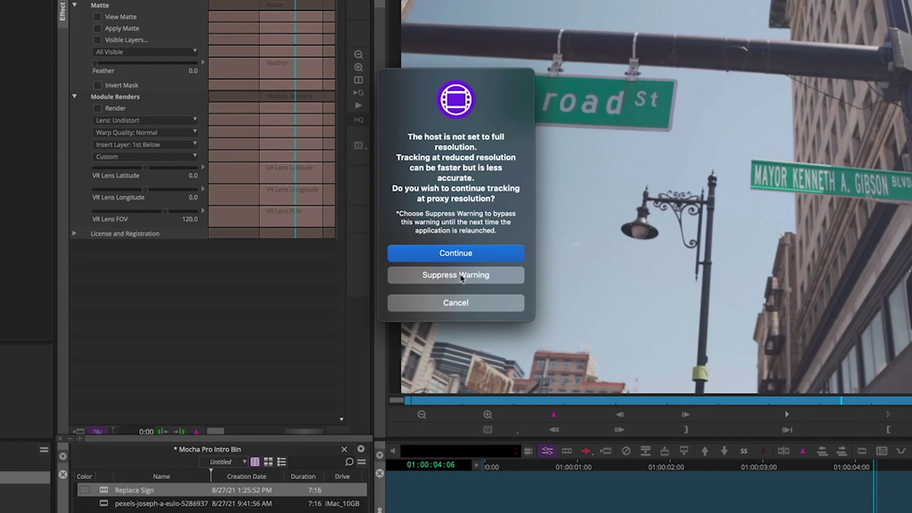
left_click(461, 305)
left_click(571, 509)
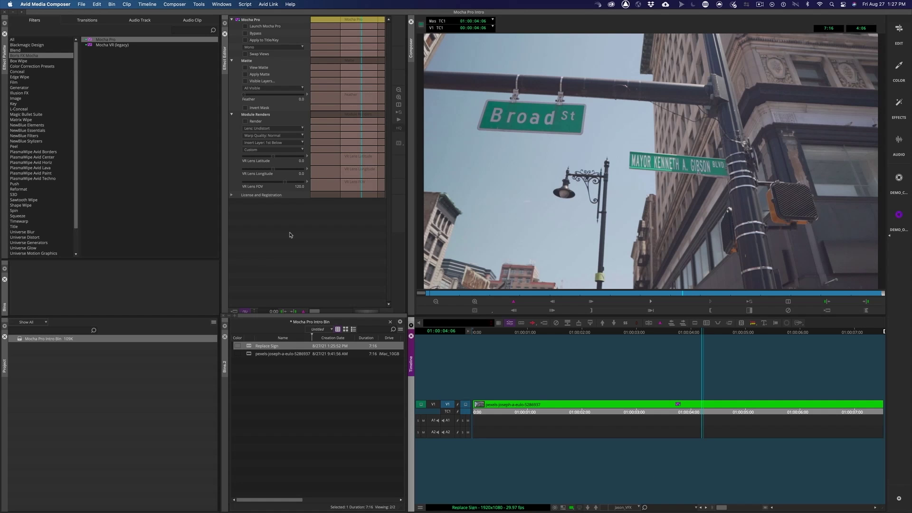
left_click(247, 27)
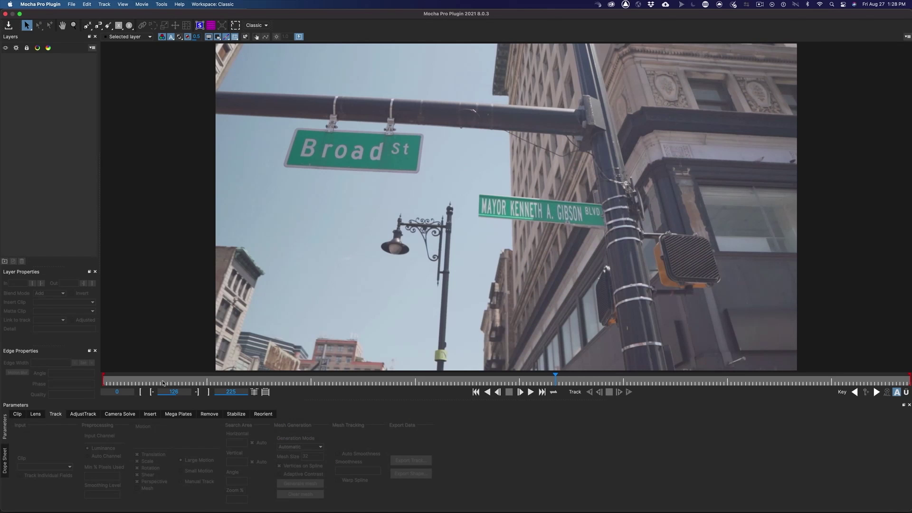
- Scrub through the beginning of the clip and return the playhead to frame 0
left_click_drag(164, 380, 68, 375)
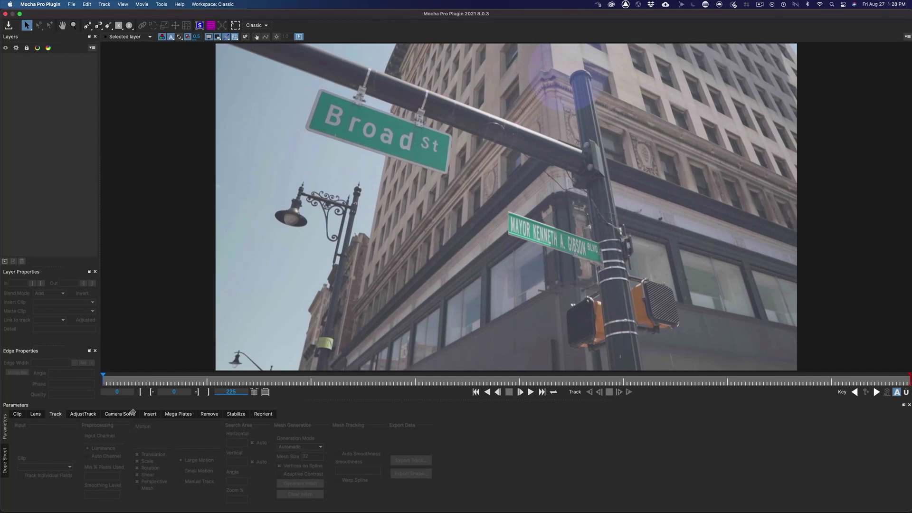
left_click(183, 382)
left_click_drag(184, 383, 82, 375)
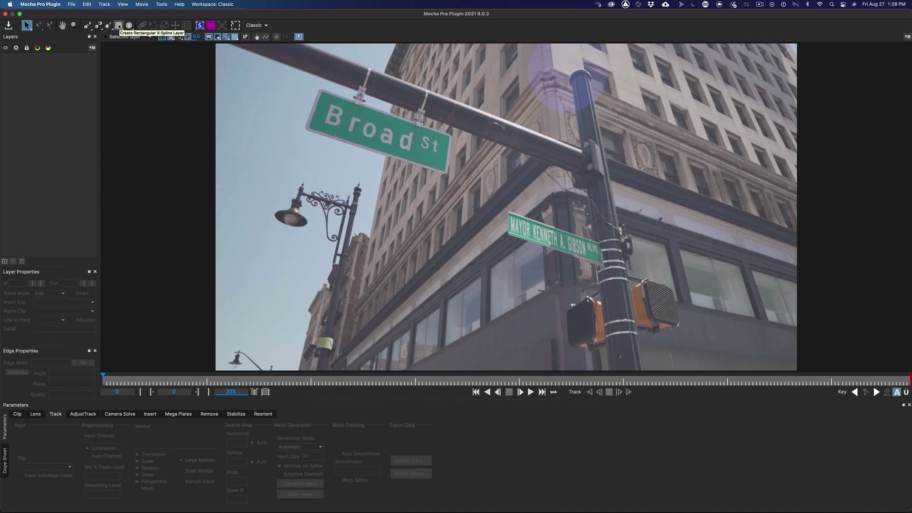
- Try a rectangular X-Spline layer around the Broad St sign and delete that layer
left_click(119, 25)
left_click_drag(294, 70, 489, 210)
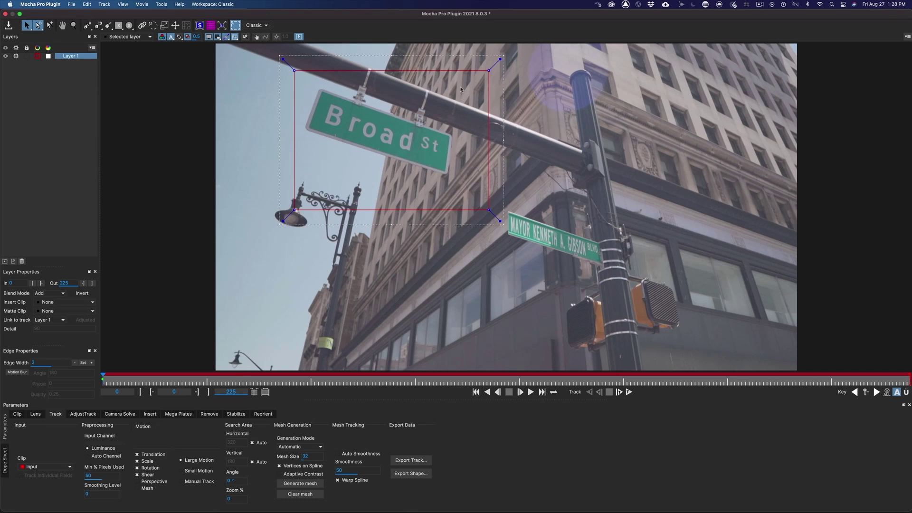
left_click(87, 59)
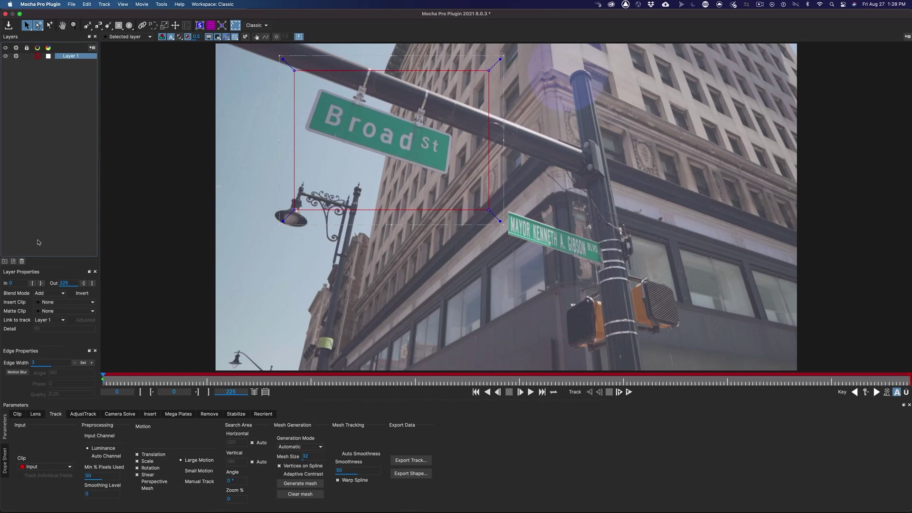
left_click(22, 261)
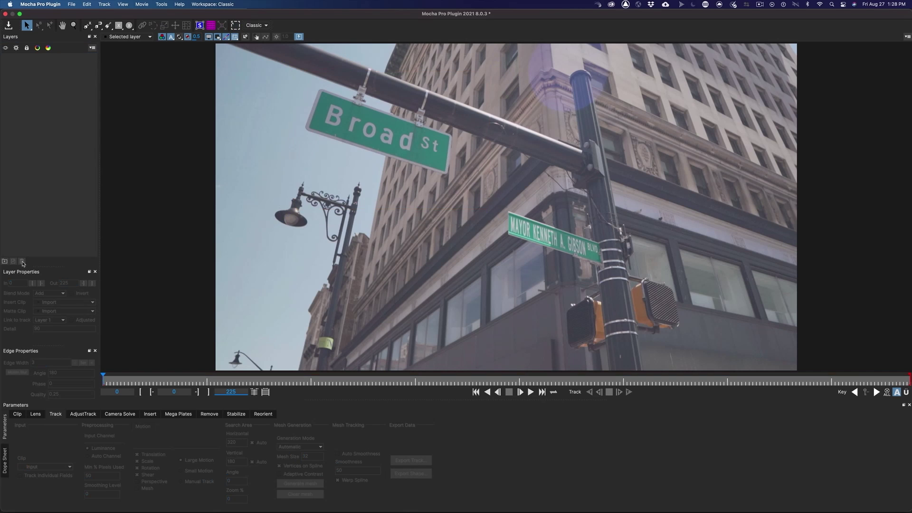
- Try an elliptical X-Spline layer around the Broad St sign and delete that layer
left_click(129, 25)
left_click_drag(294, 71, 490, 185)
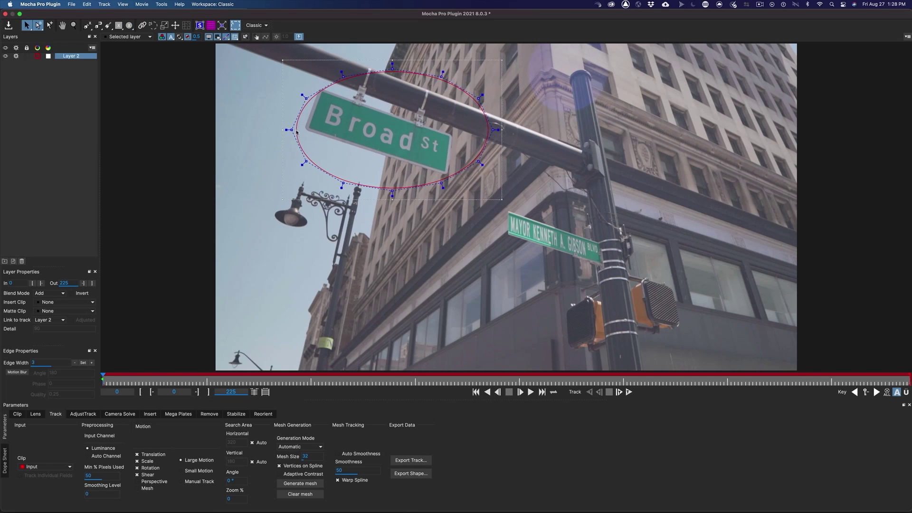
left_click(86, 58)
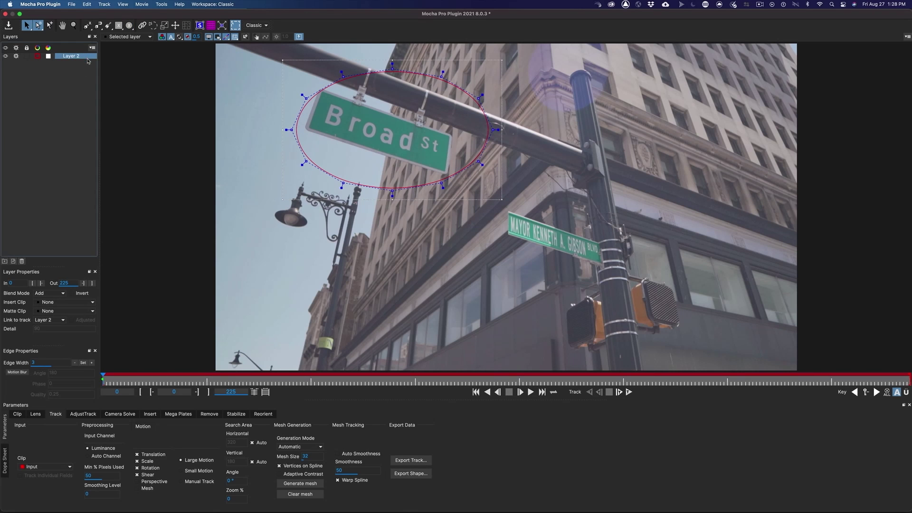
key("Delete")
- Draw a closed four-point X-Spline slightly outside the edges of the Broad St sign
left_click(88, 25)
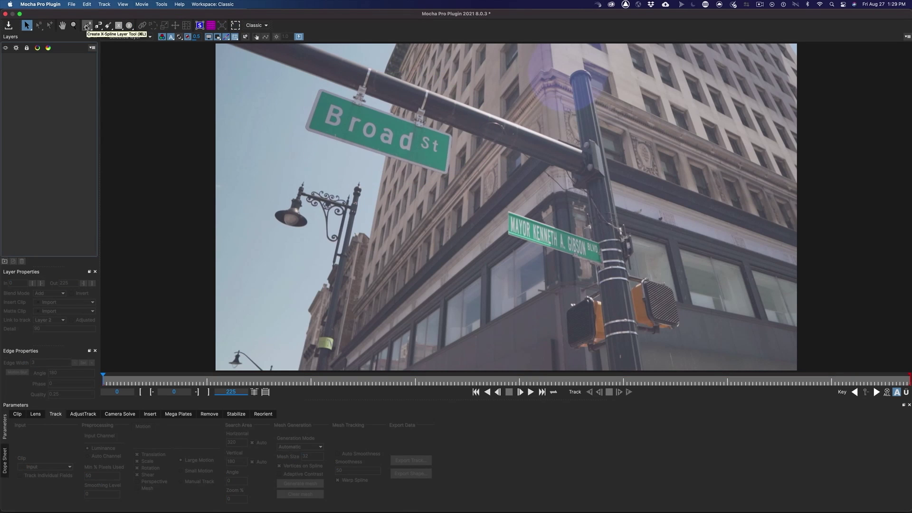
left_click(313, 78)
left_click(474, 132)
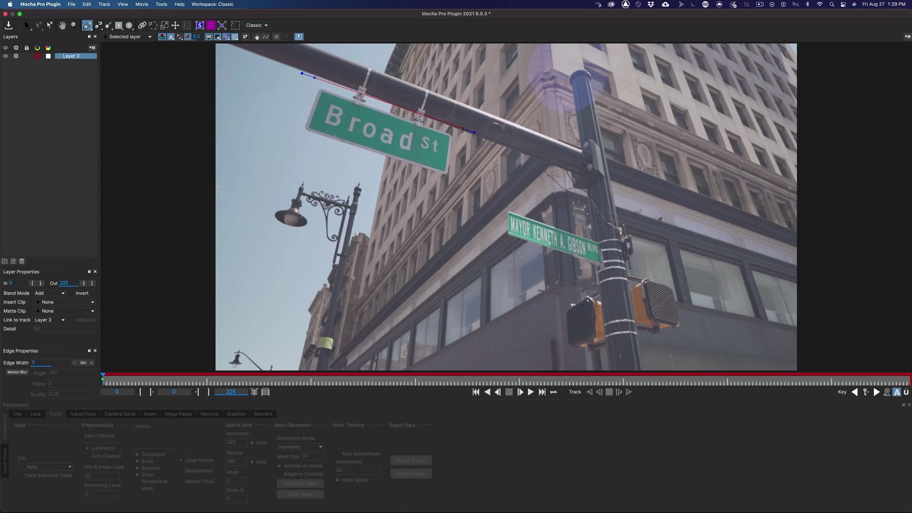
left_click(450, 189)
left_click(293, 133)
right_click(293, 133)
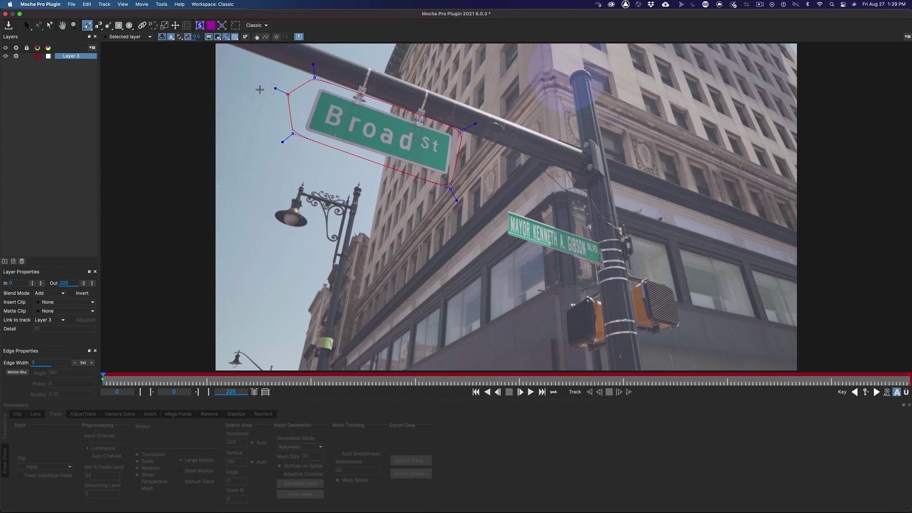
right_click(291, 91)
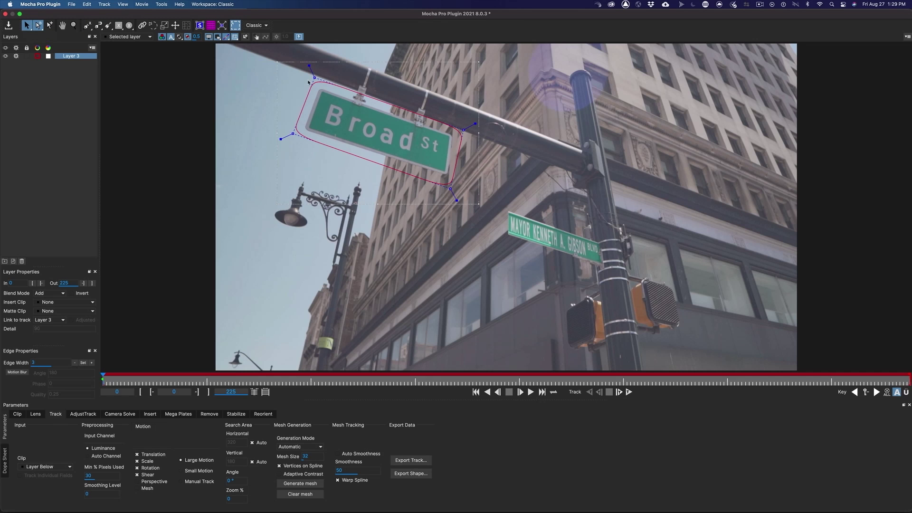
- Fine-tune the spline's corner points around the Broad St sign and extend their handles to sharpen the corners
left_click_drag(314, 78, 314, 77)
left_click_drag(464, 129, 465, 131)
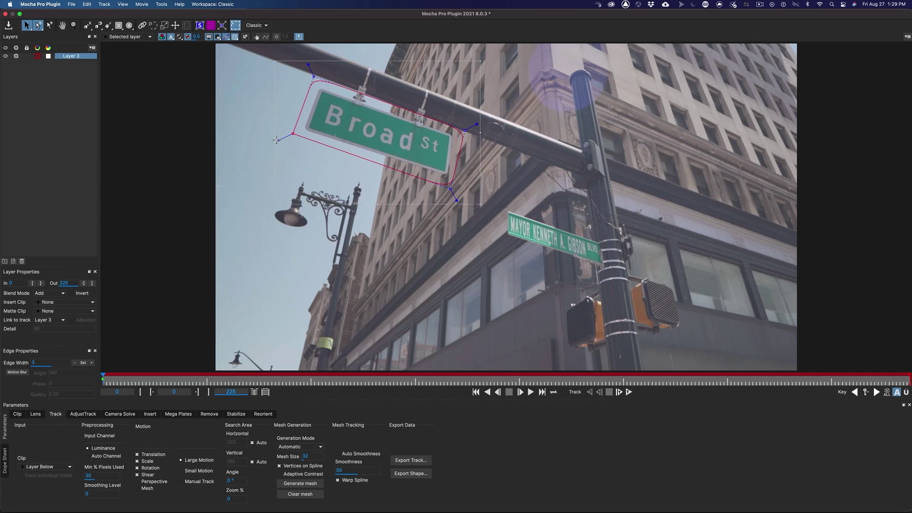
left_click_drag(280, 140, 281, 139)
mouse_move(458, 200)
left_mouse_down()
mouse_move(453, 193)
mouse_move(466, 212)
left_mouse_up()
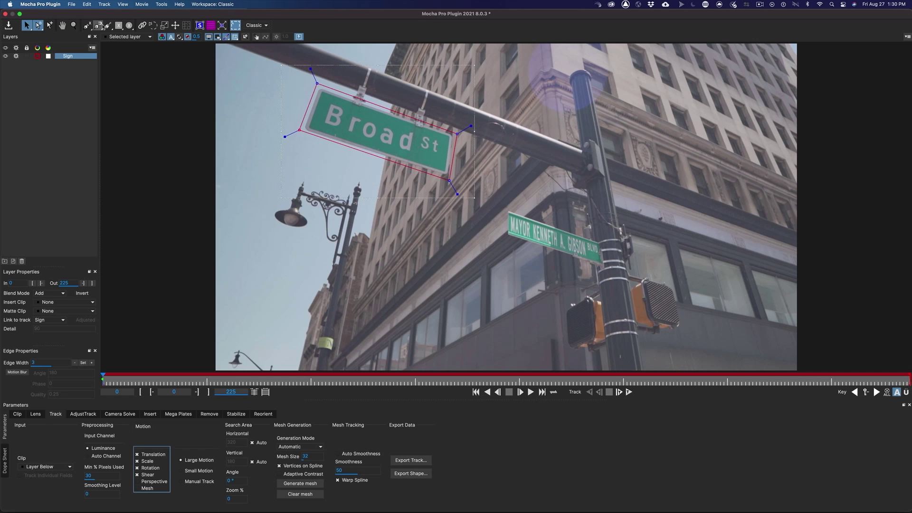
- Zoom in on the Broad St sign and pan around to inspect how the spline surrounds it
left_click(74, 25)
left_click_drag(309, 156, 311, 60)
left_click_drag(290, 112, 296, 114)
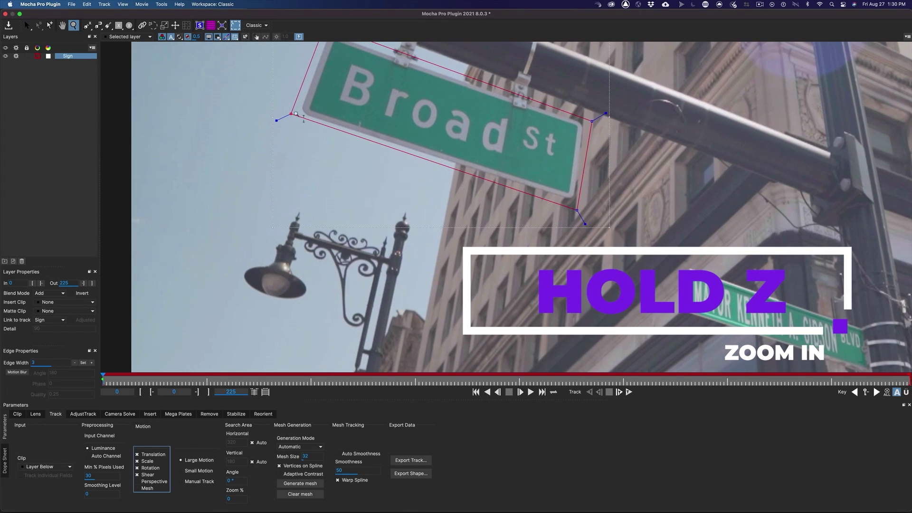
key("x")
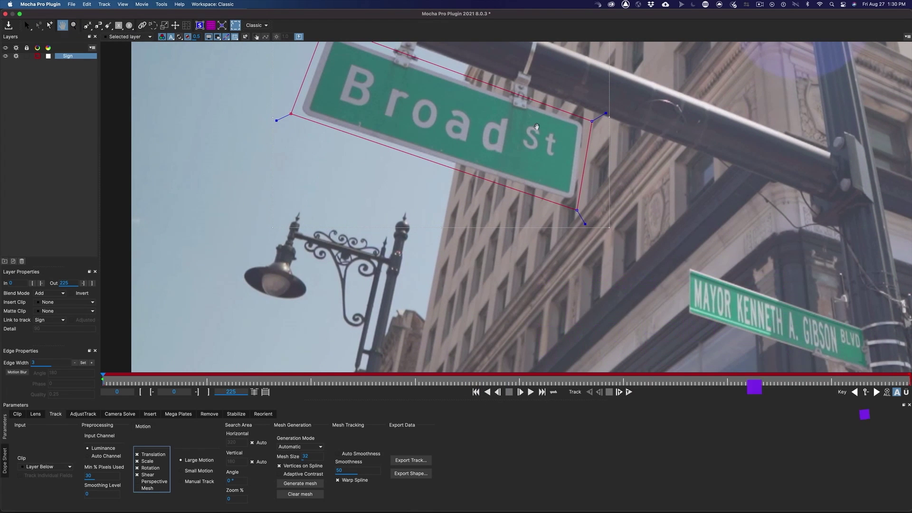
left_click_drag(500, 139, 504, 188)
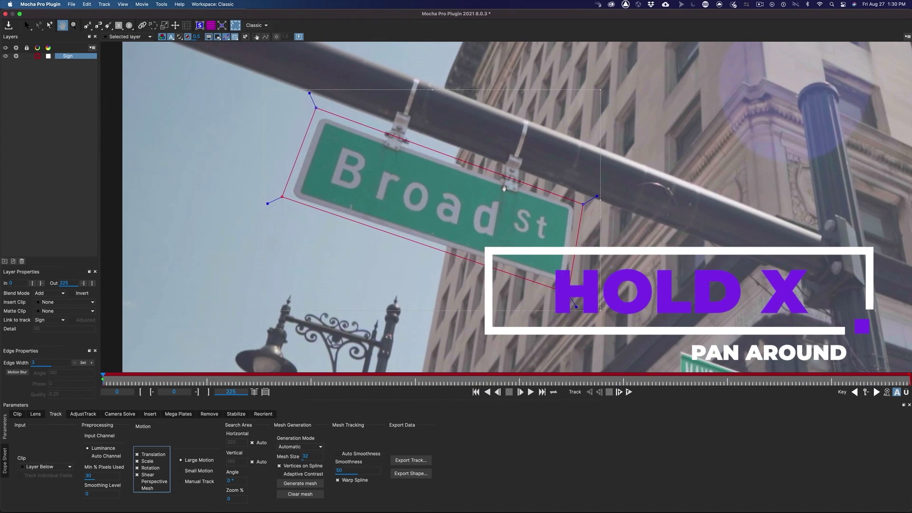
left_click(26, 25)
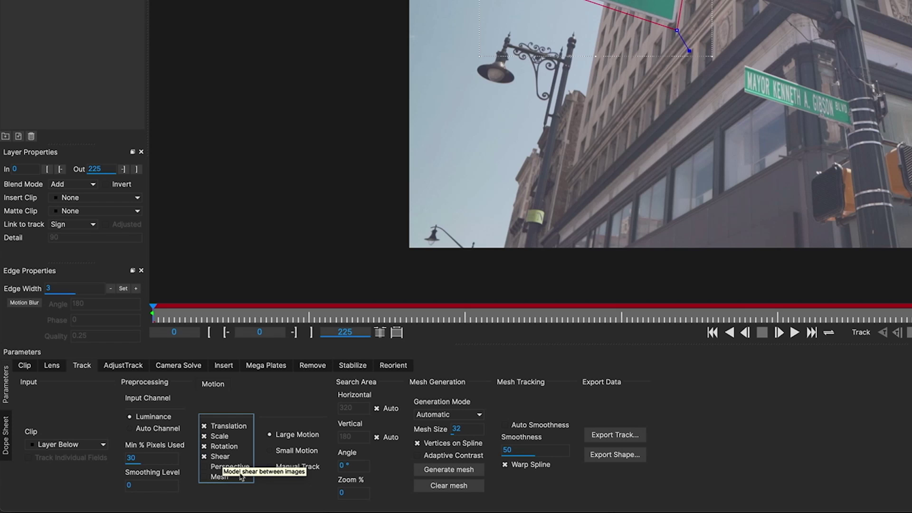
- Enable Perspective motion and track the Sign layer forwards from frame 0
left_click(204, 467)
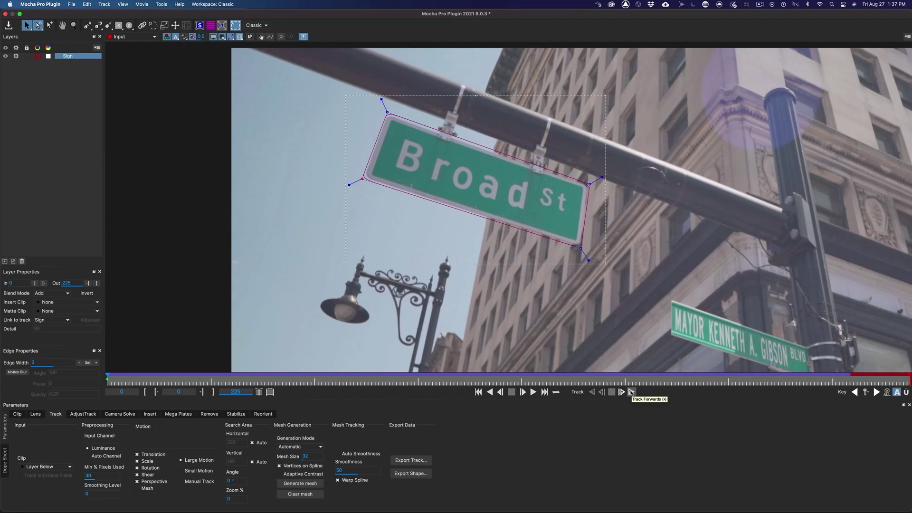
left_click(631, 392)
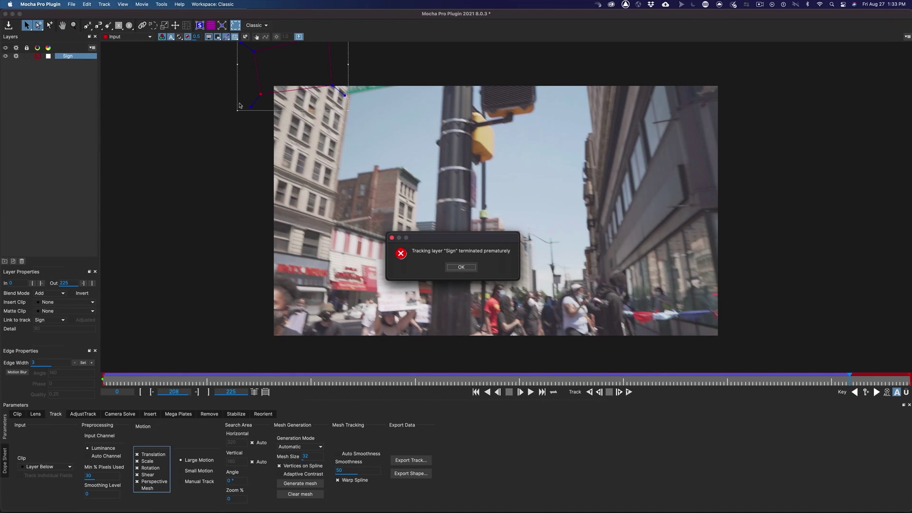
left_click(461, 267)
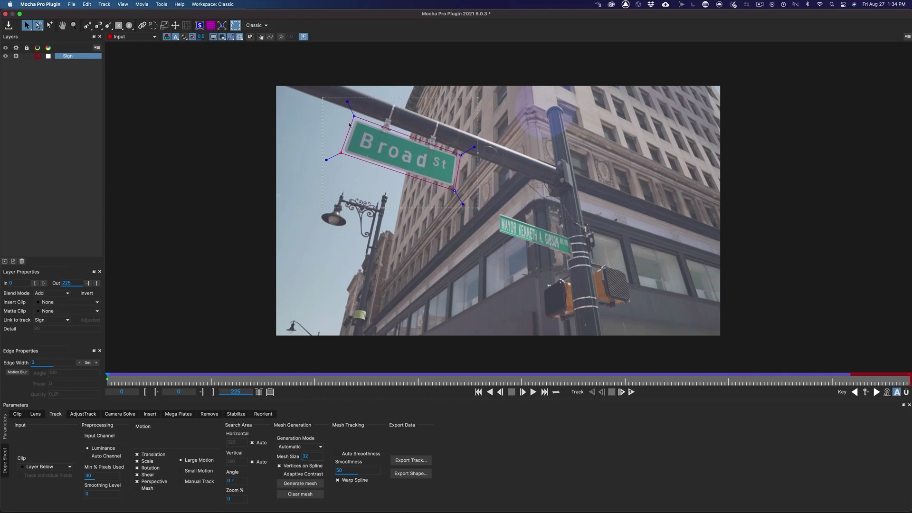
- Show the planar surface, align its corners with the corners of the Broad St sign, and play back the track
key("z")
left_click_drag(395, 188, 407, 151)
key("x")
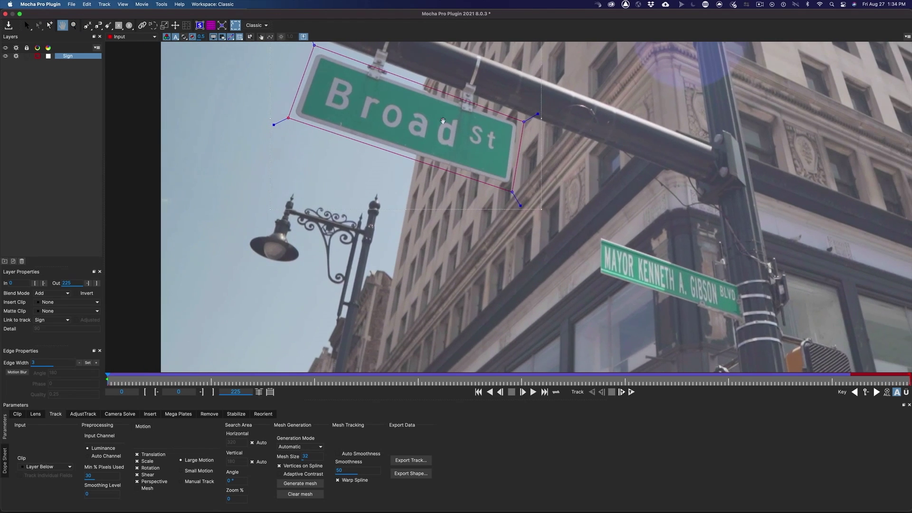
left_click_drag(443, 121, 513, 185)
key("s")
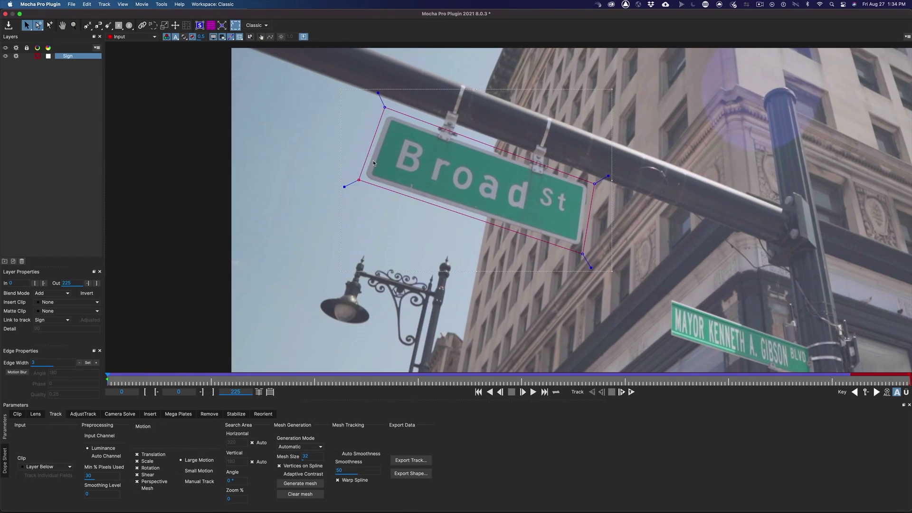
left_click(199, 25)
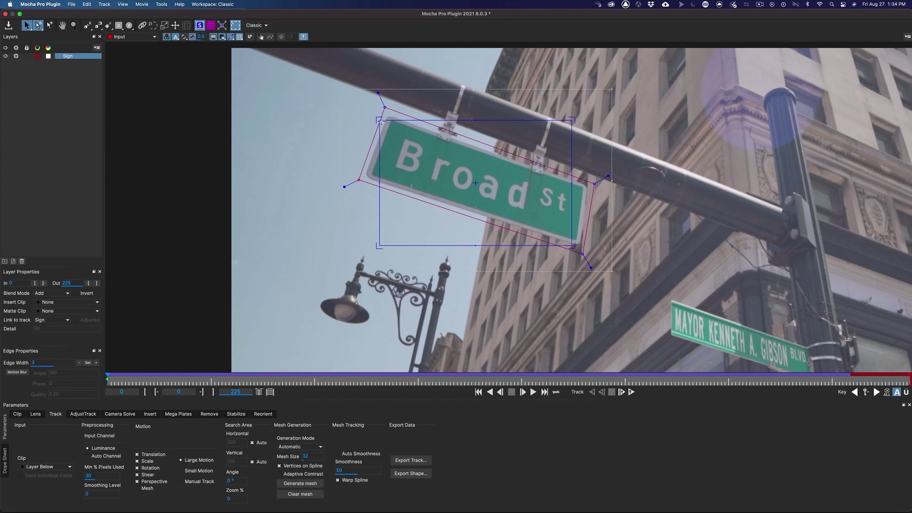
left_click_drag(379, 120, 390, 121)
left_click_drag(379, 246, 371, 174)
left_click_drag(576, 126, 584, 188)
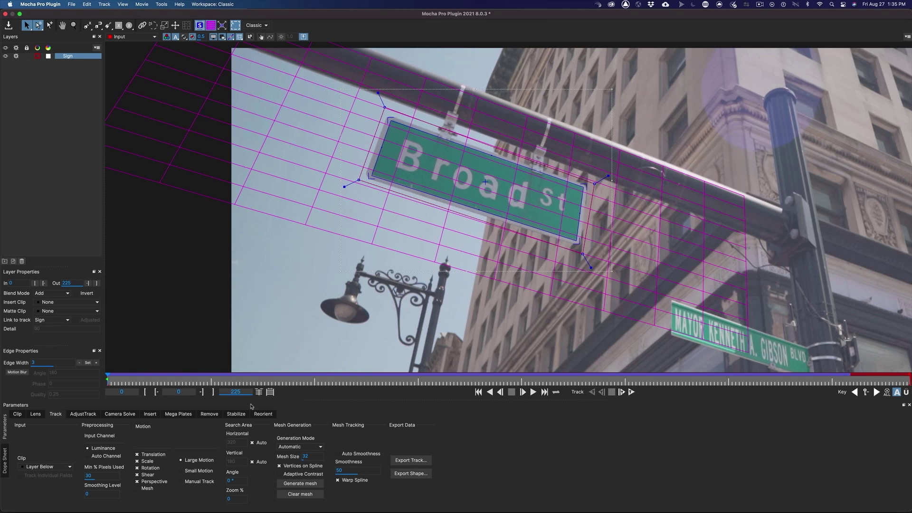
left_click(533, 392)
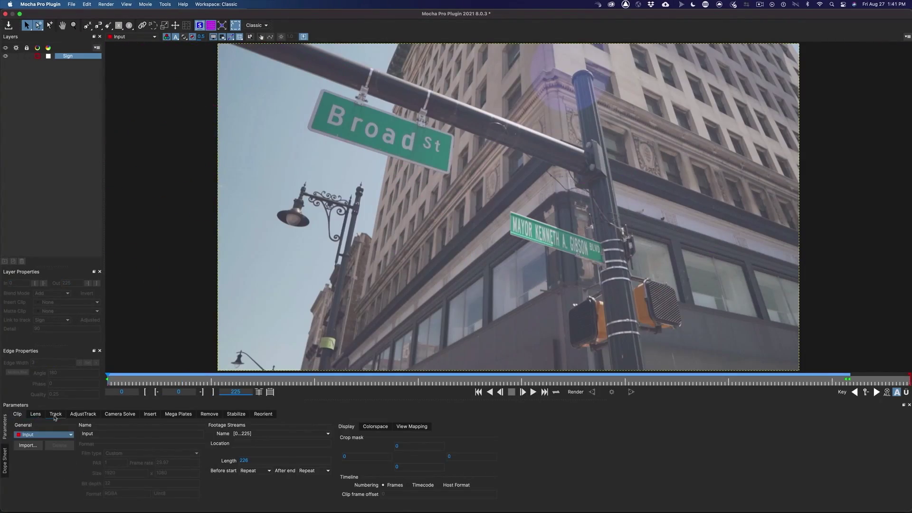
- Look through the Track, AdjustTrack, Camera Solve, Insert and Mega Plates module settings
left_click(55, 414)
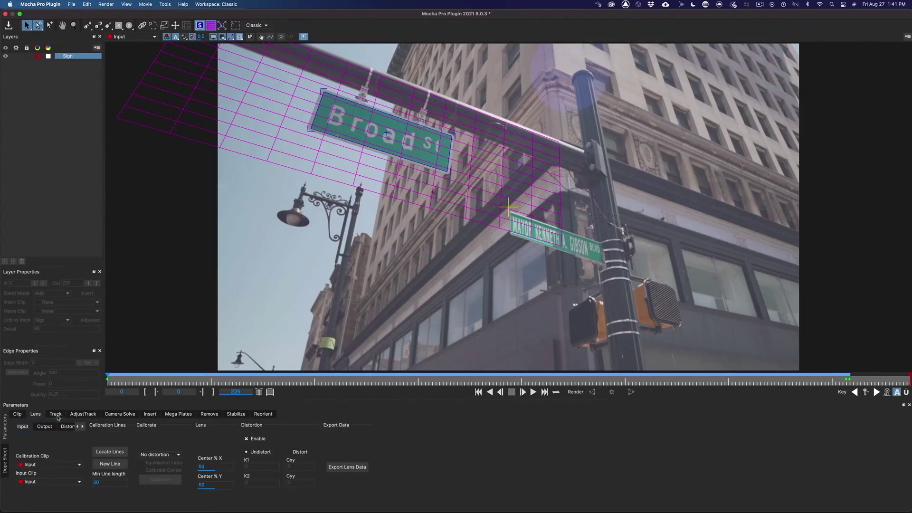
left_click(80, 414)
left_click(120, 415)
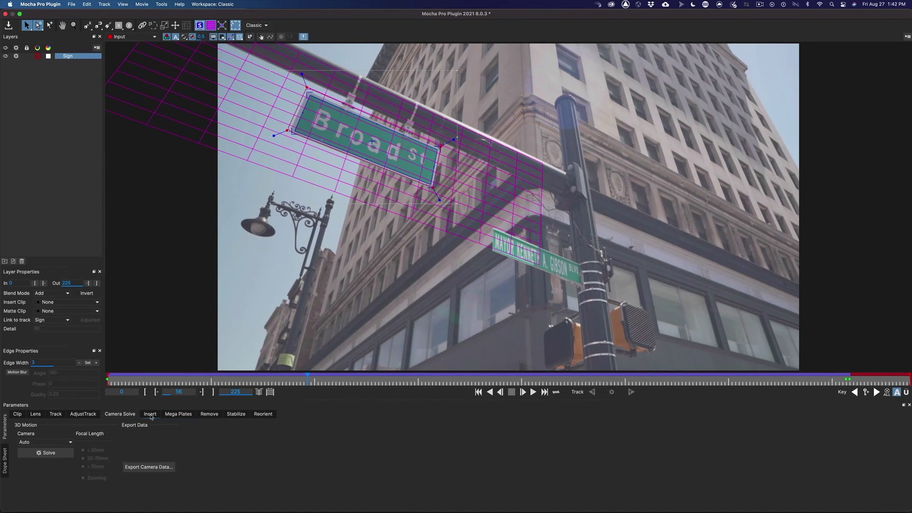
left_click(149, 414)
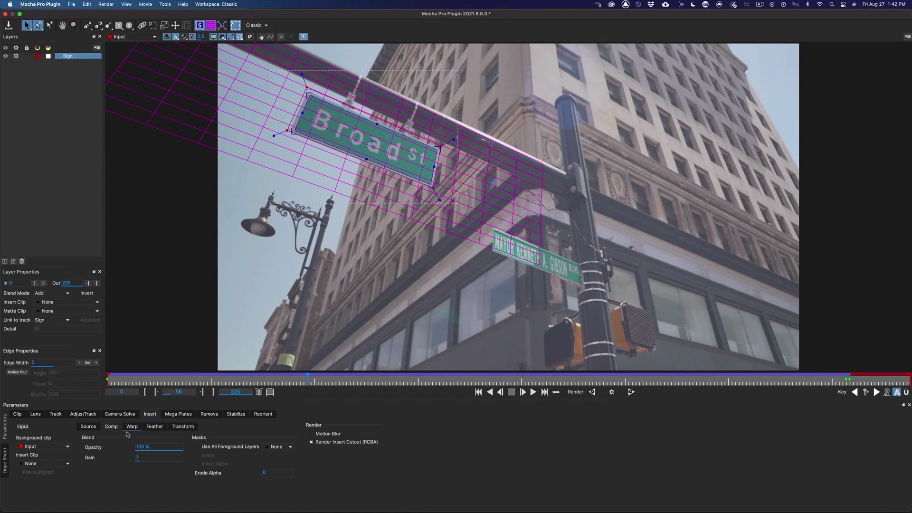
left_click(171, 414)
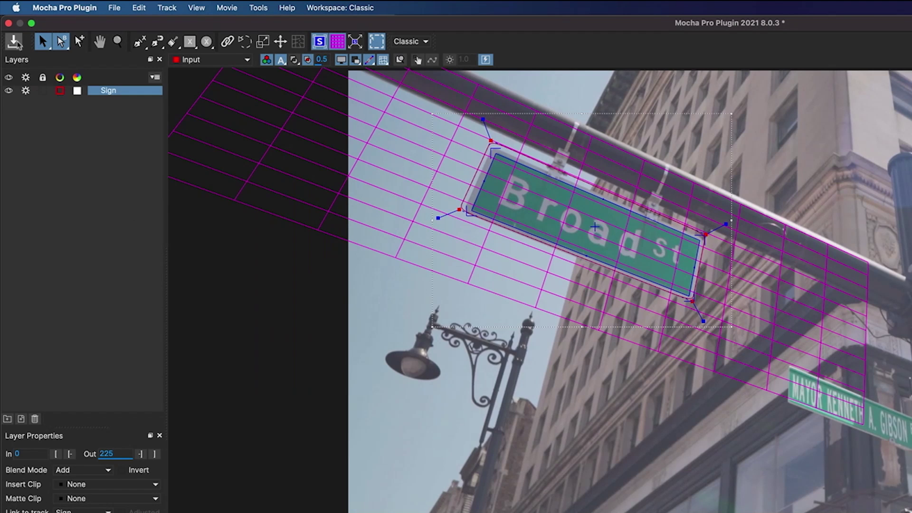
- Save the Mocha sign track, check the Street Sign.psd layer alone in Media Composer, and play back the V2 composite
left_click(14, 41)
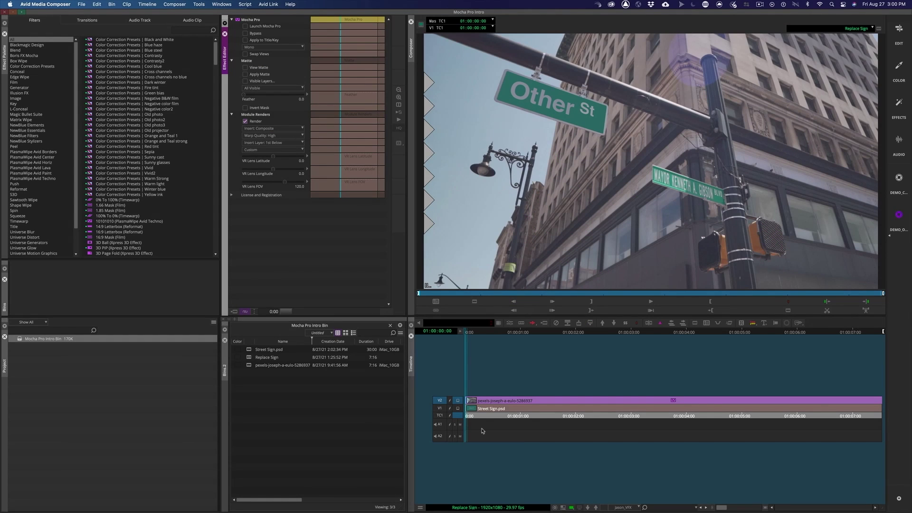
left_click(457, 409)
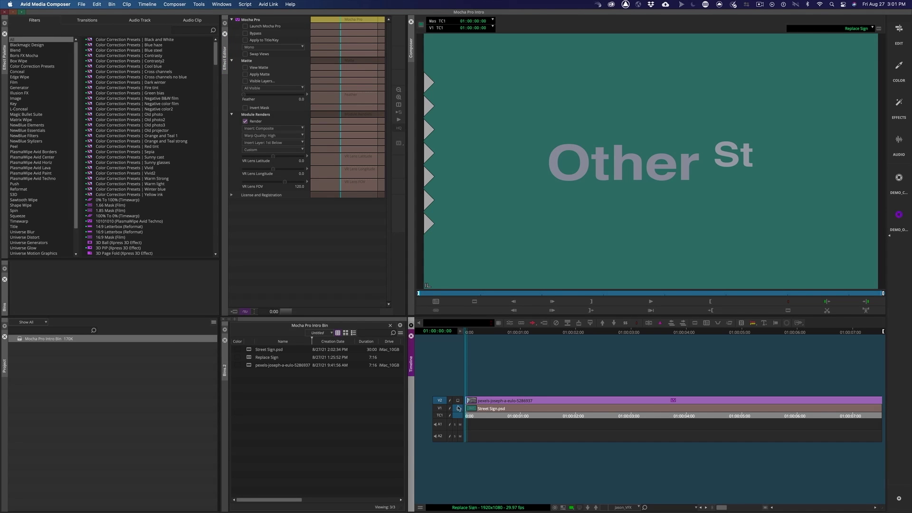
left_click(458, 401)
left_click(665, 302)
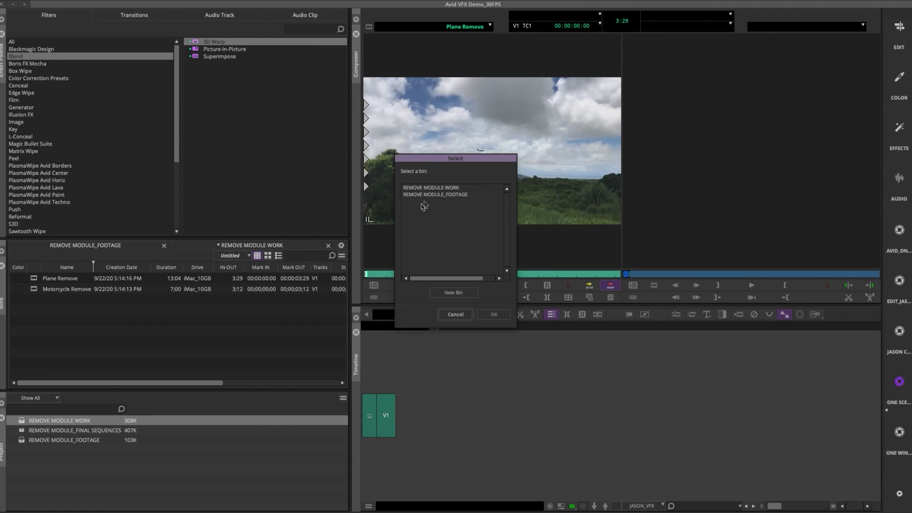
- Create a sequence from the Plane Remove clip in the REMOVE MODULE WORK bin and name it Plane Removal
left_click(494, 314)
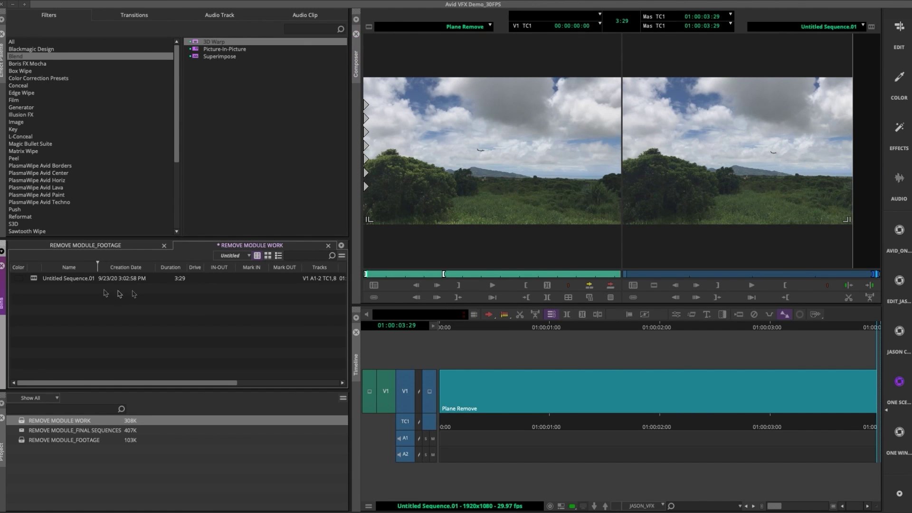
type("Plane")
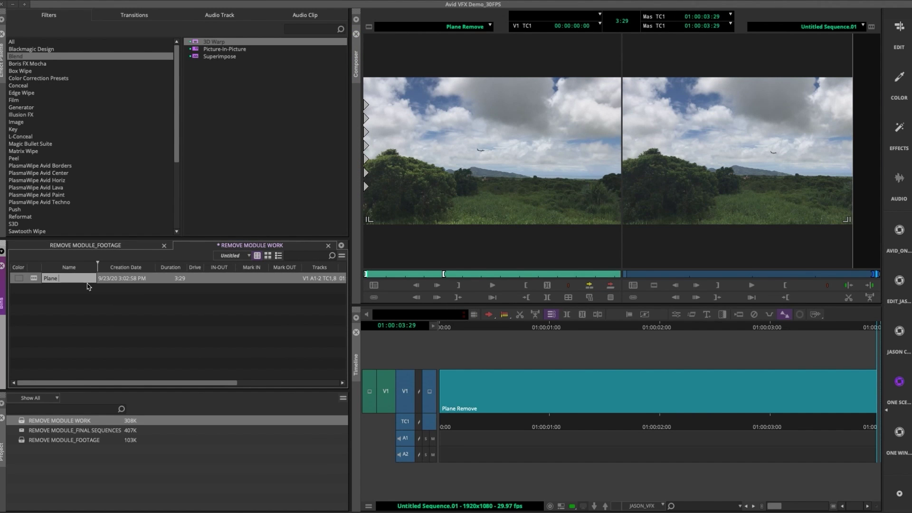
type(" Removal")
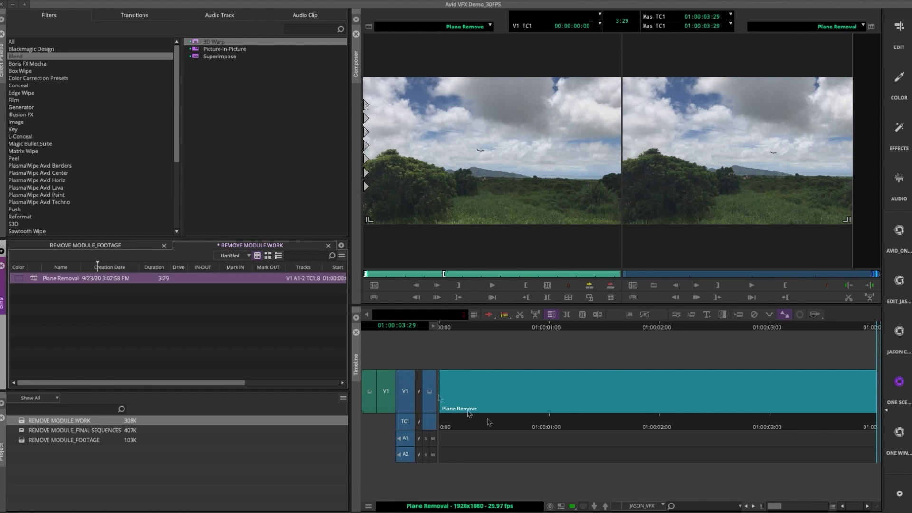
- Find the Mocha Pro effect, apply it to the Plane Remove clip in the timeline, and launch the Mocha interface
left_click(570, 421)
left_click(299, 29)
type("m")
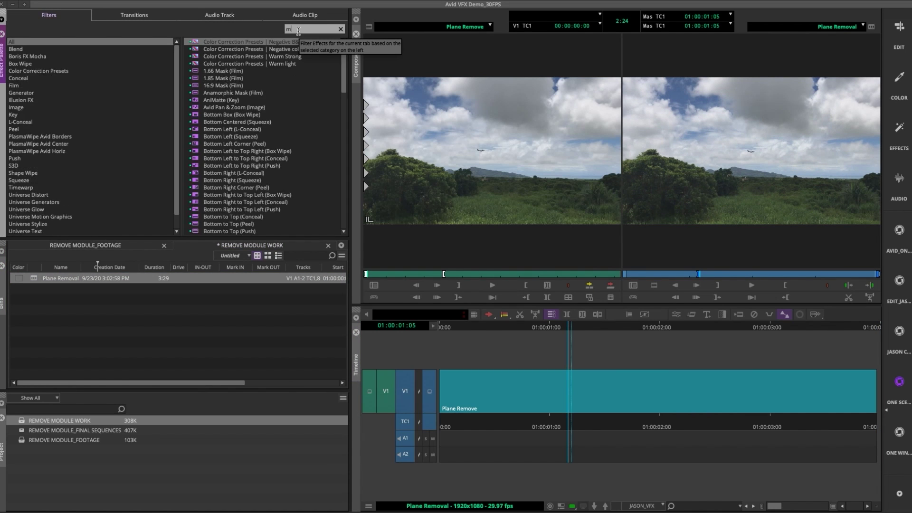
type("ocha")
left_click_drag(237, 42, 570, 392)
left_click(680, 316)
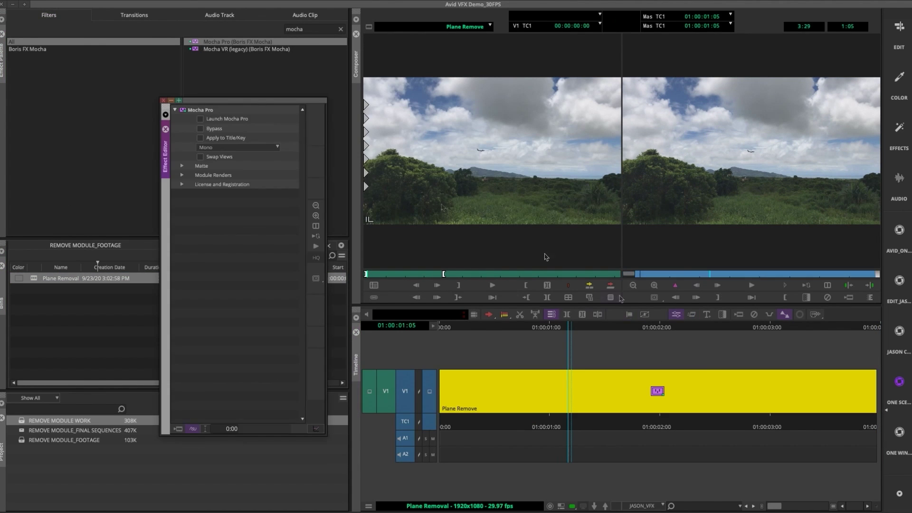
left_click(201, 121)
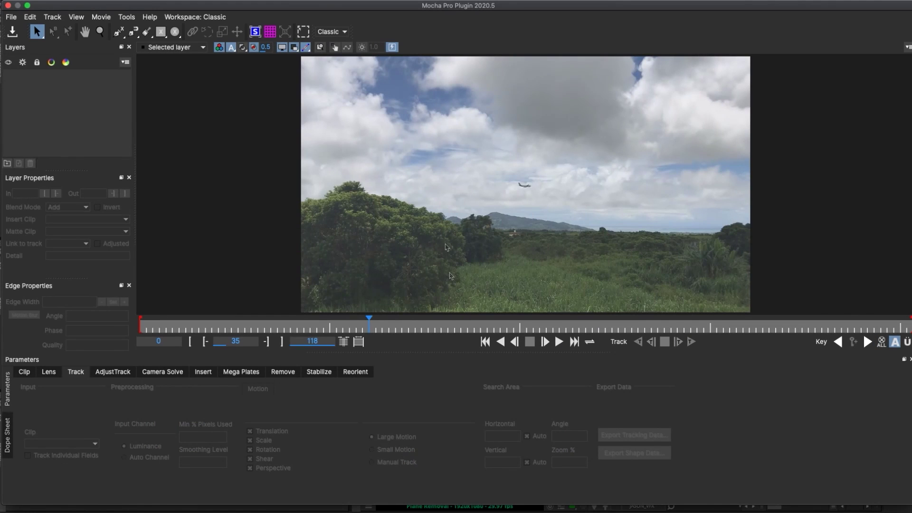
- Draw a circular spline around the airplane at frame 0 and track it forwards with only Translation motion enabled
left_click_drag(452, 327, 139, 327)
left_click(175, 31)
left_click_drag(492, 169, 518, 197)
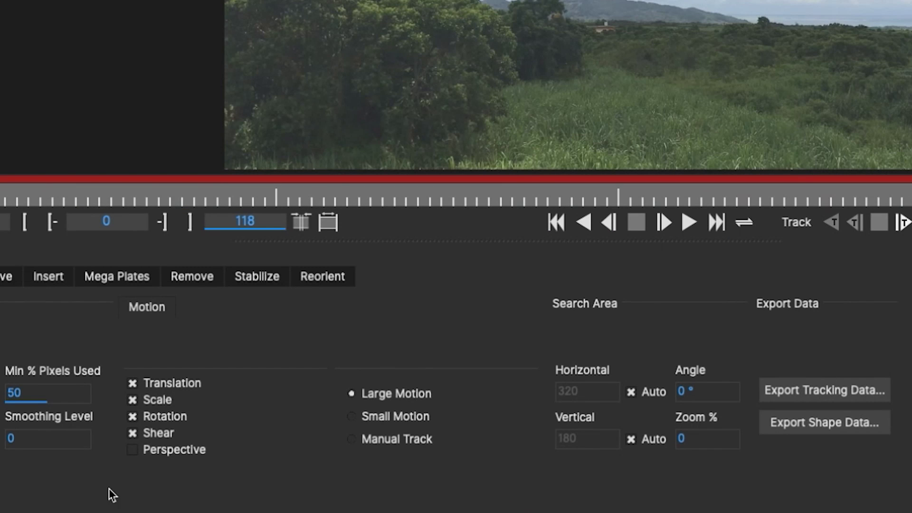
left_click(133, 400)
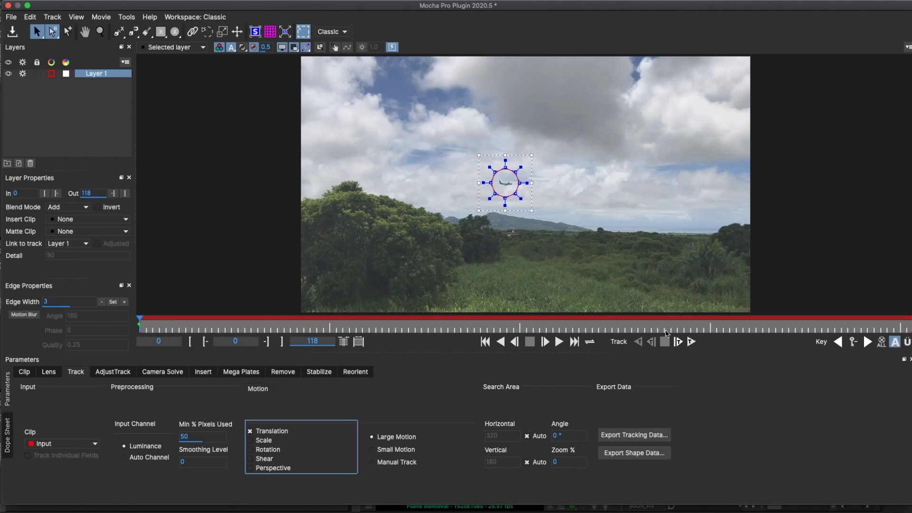
left_click(692, 343)
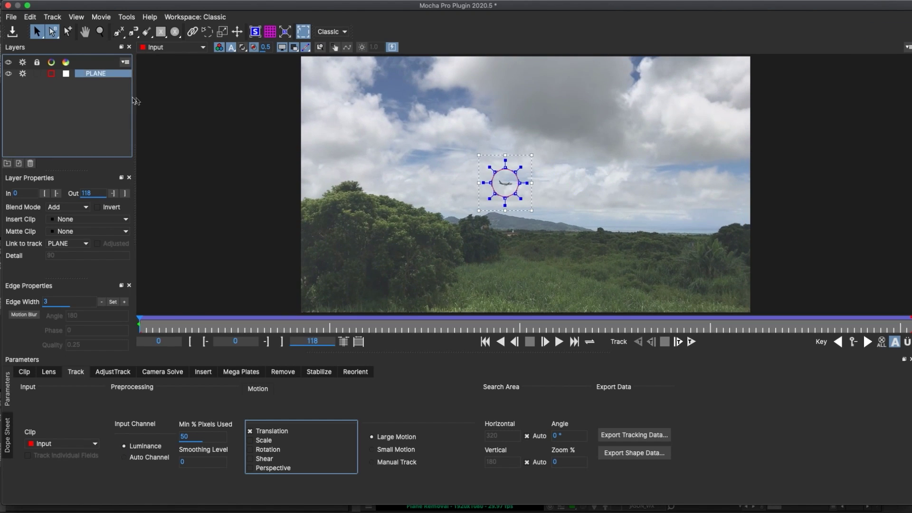
- Draw a rectangular spline over the clouds beside the airplane as a separate layer and name it CLOUDS
left_click(108, 105)
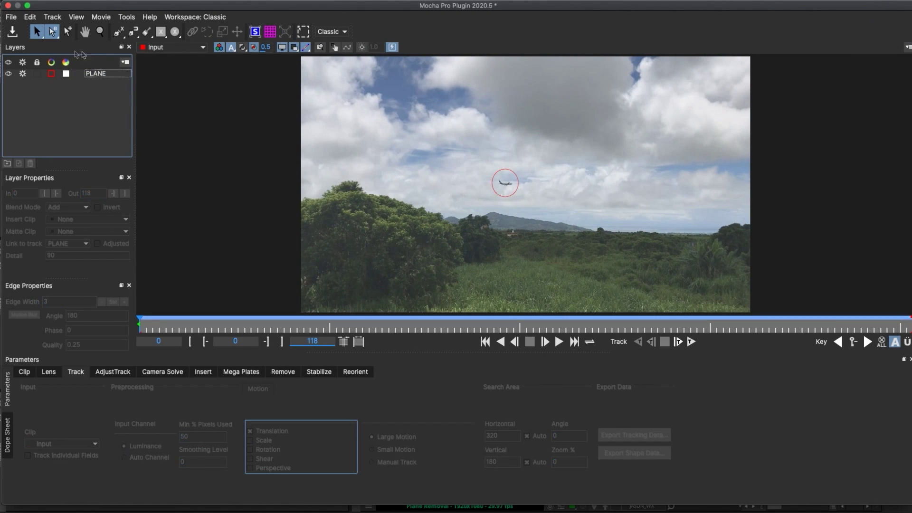
left_click(161, 32)
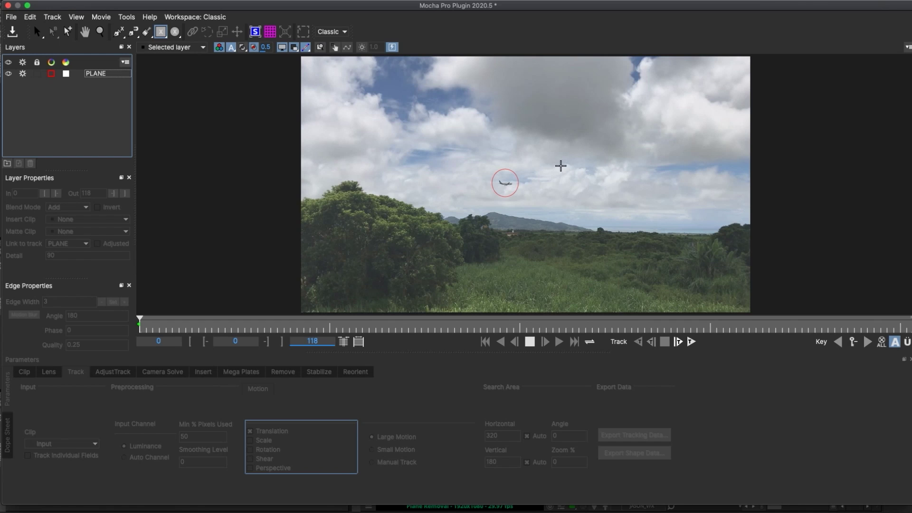
left_click_drag(558, 157, 620, 189)
double_click(105, 72)
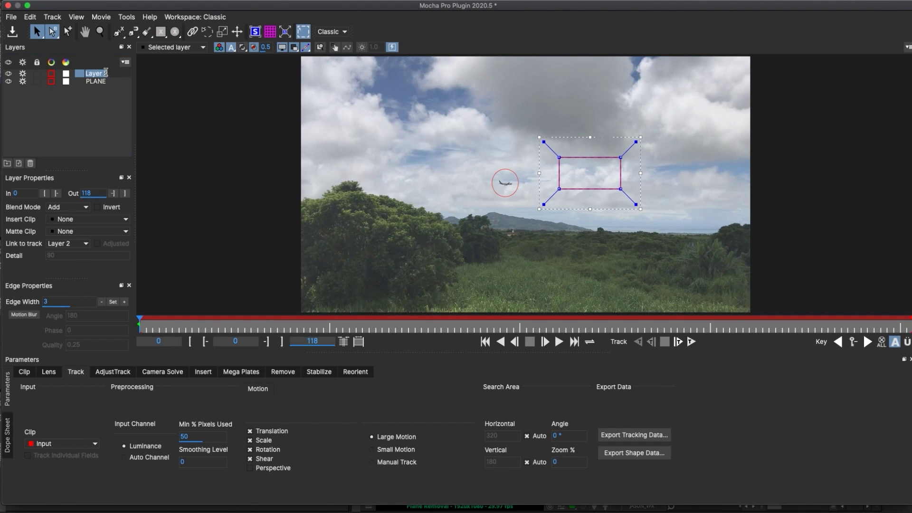
type("CLOUDS")
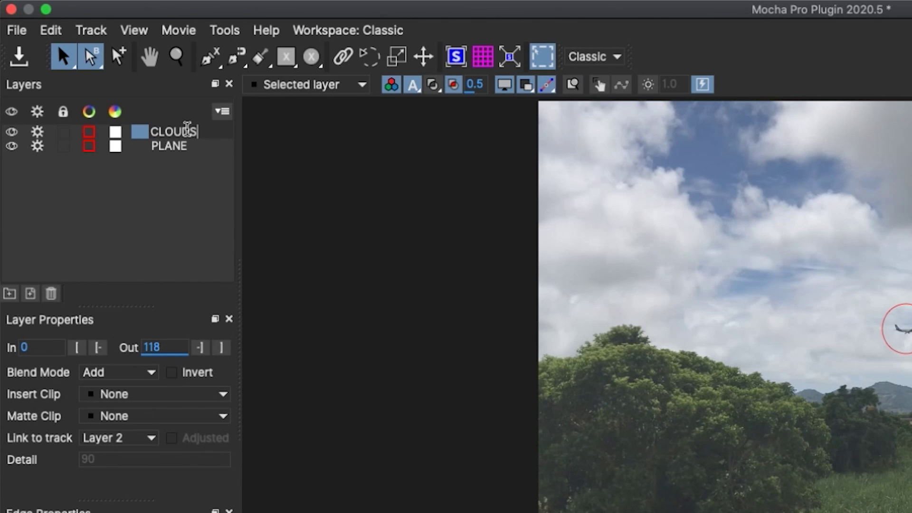
key("Return")
- Place the CLOUDS layer beneath PLANE, turn off processing for PLANE, and track the clouds forwards
left_click_drag(188, 131, 149, 167)
left_click(37, 131)
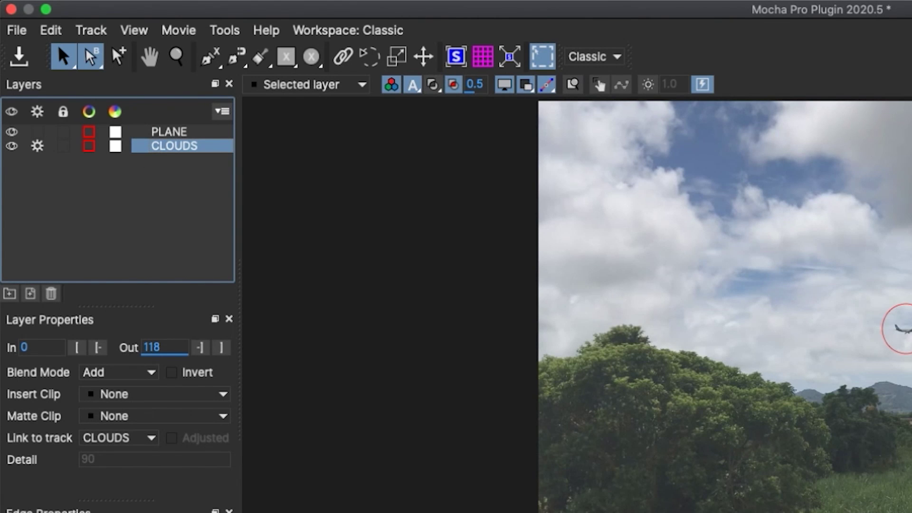
left_click(691, 342)
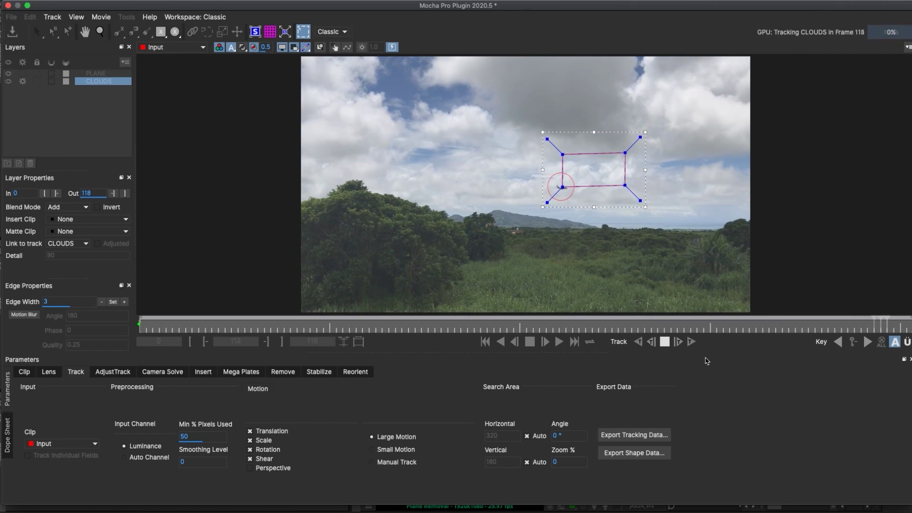
- Reshape the CLOUDS spline at frame 0 so it encloses the airplane, and scrub through the track to check coverage
left_click(853, 343)
left_click_drag(268, 324, 26, 316)
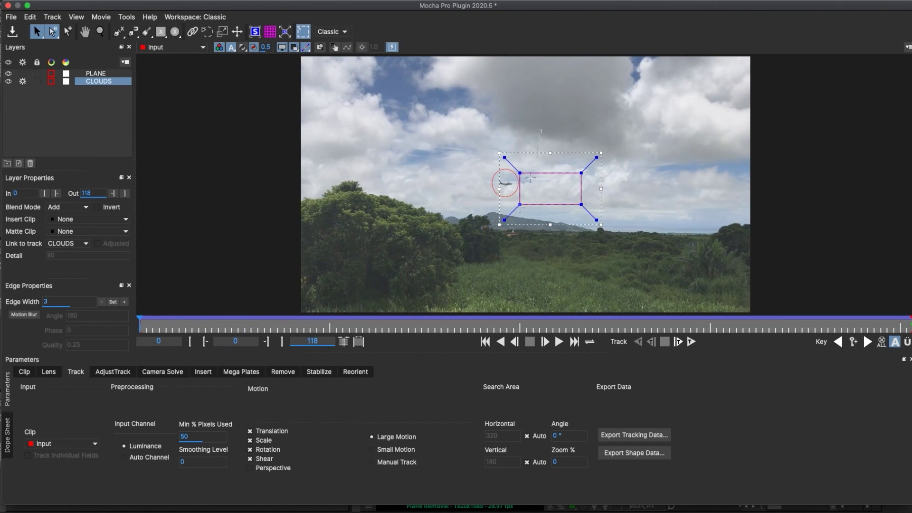
left_click_drag(522, 213, 484, 198)
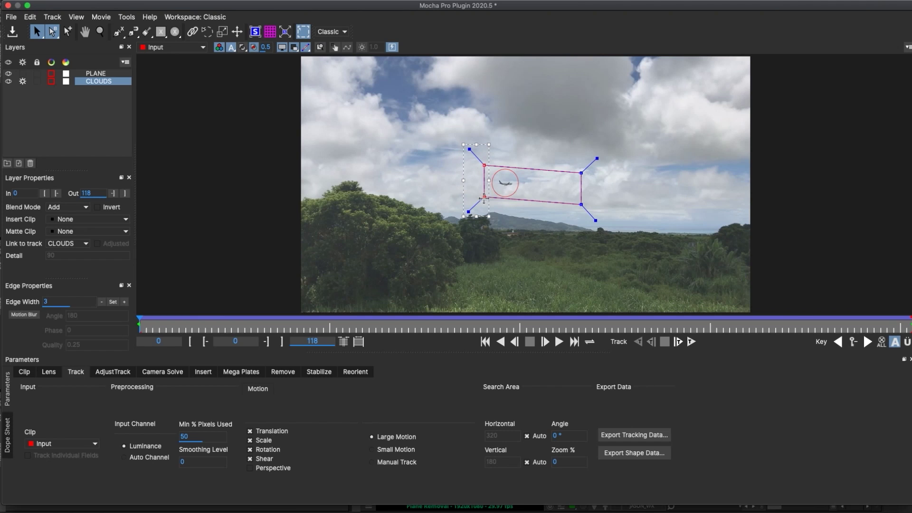
left_click_drag(151, 327, 380, 347)
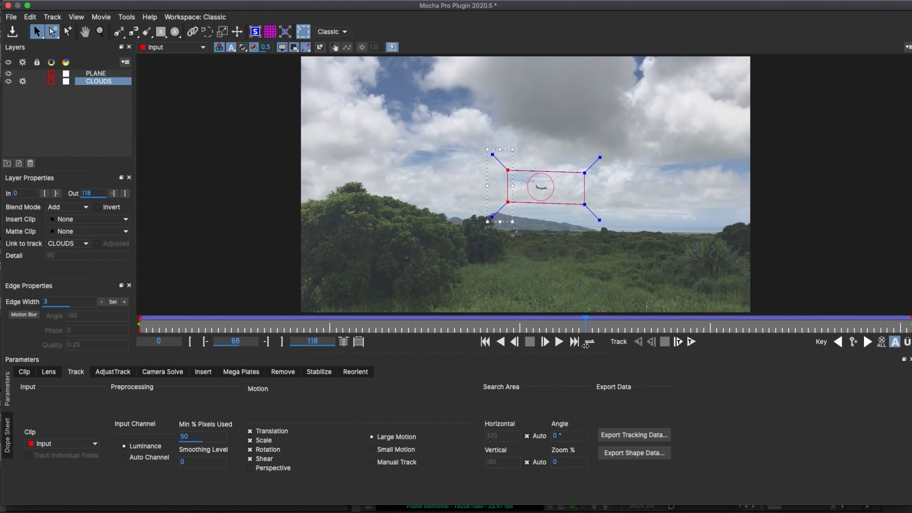
- In the Remove module, set the blend amount to 20 and the PLANE layer's edge width to 10
left_click(283, 372)
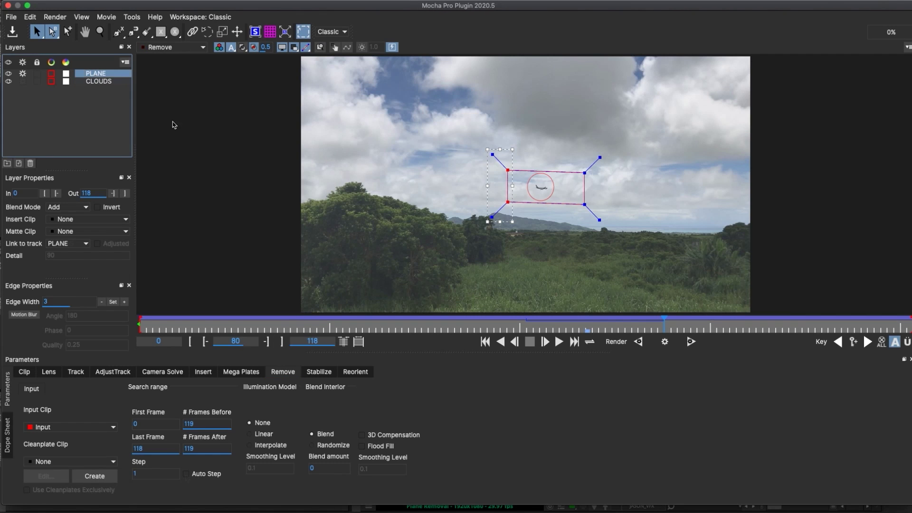
left_click(314, 470)
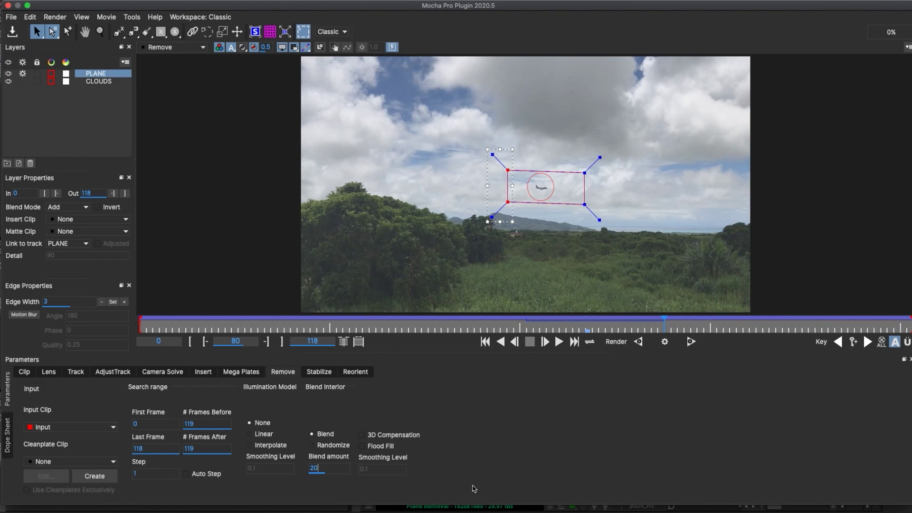
key("Return")
left_click_drag(664, 323, 59, 311)
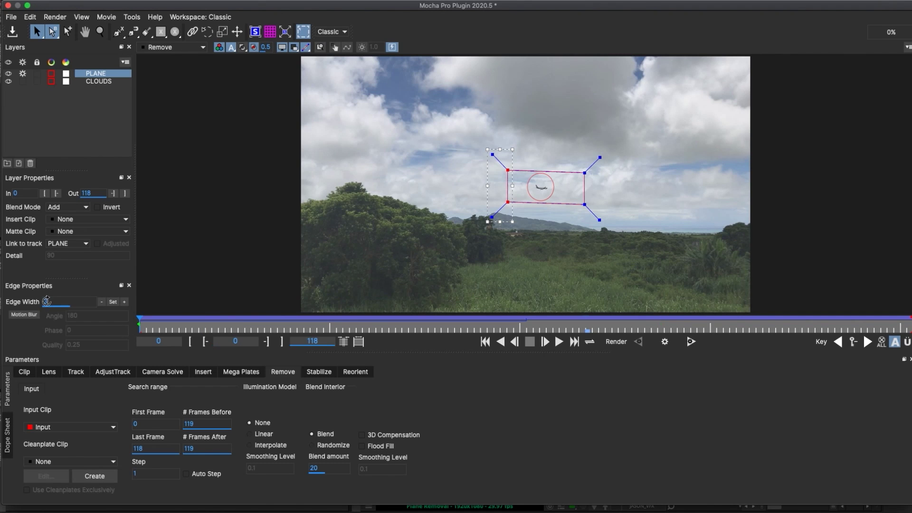
left_click(46, 301)
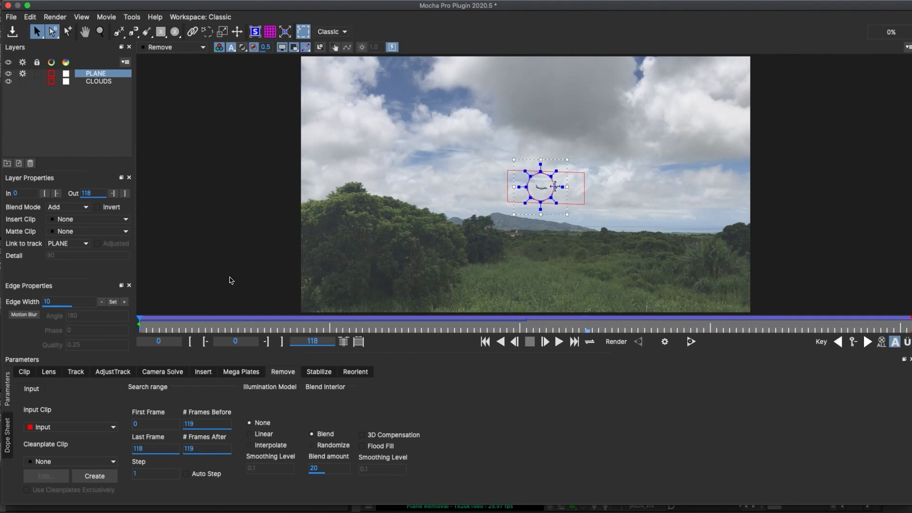
left_click(118, 303)
- Render the airplane's removal on the current frame and close Mocha to return to Media Composer
left_click(664, 342)
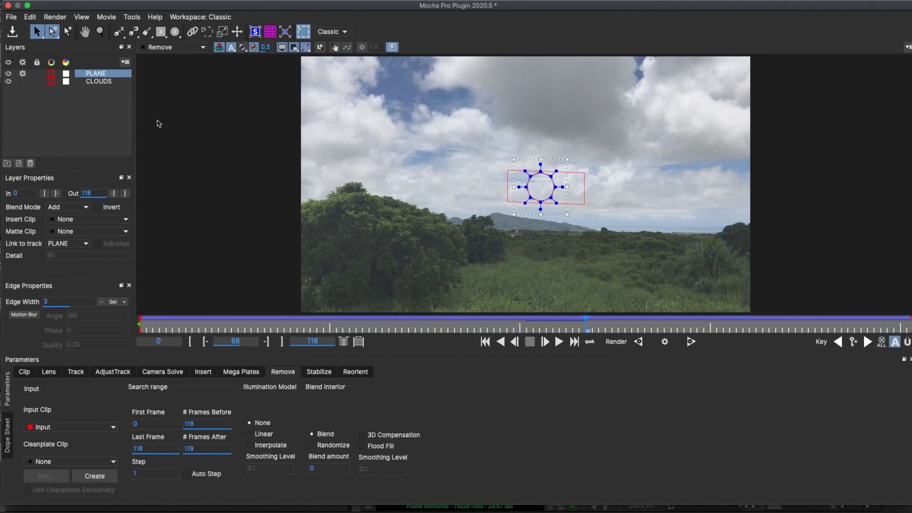
left_click(8, 5)
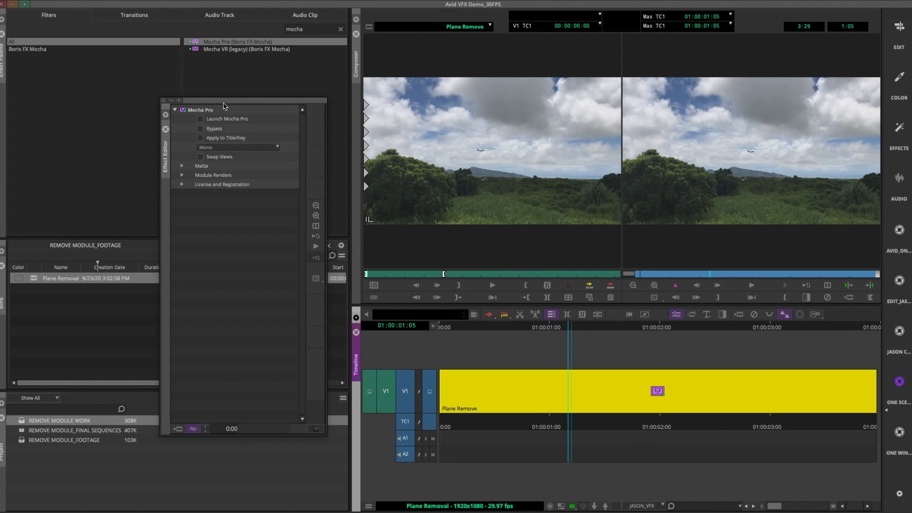
- Set the Mocha Pro effect's module render to Remove and enable Render
left_click_drag(225, 106, 238, 110)
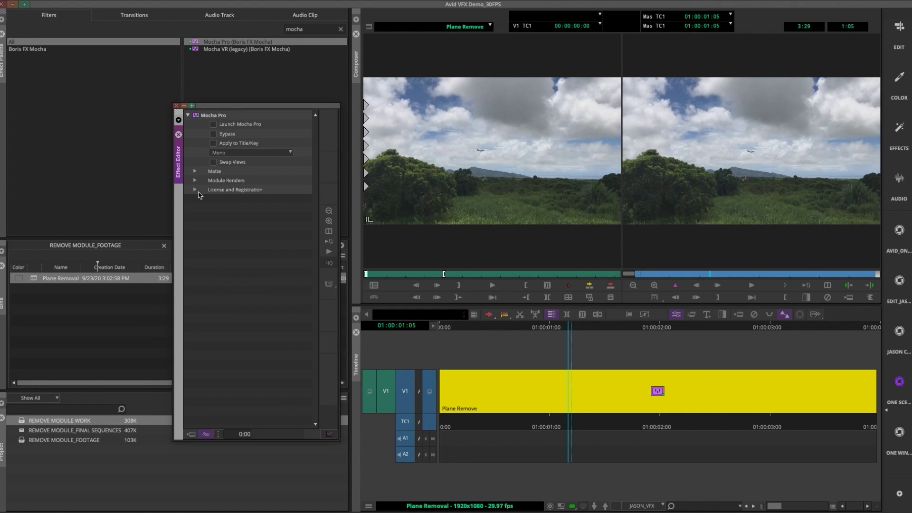
left_click(195, 181)
left_click(194, 170)
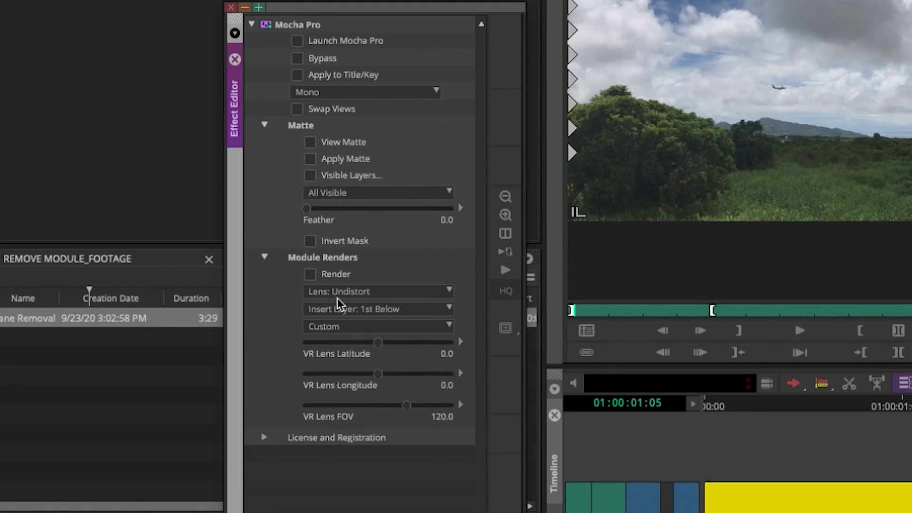
left_click(237, 266)
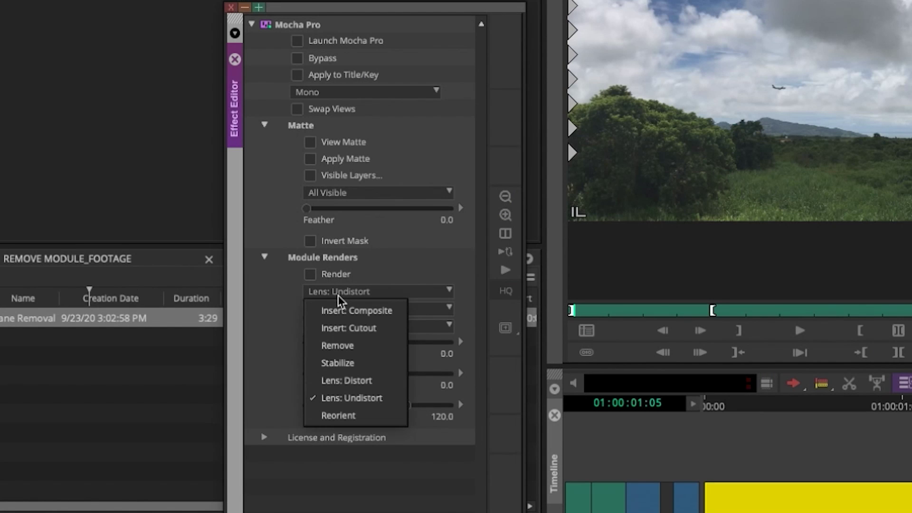
left_click(340, 346)
left_click(311, 275)
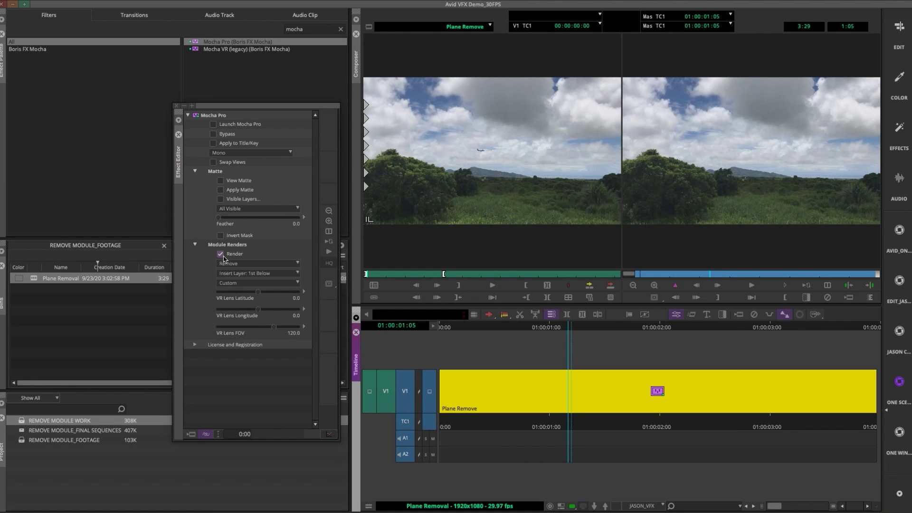
- Render the Mocha Pro effect on the Plane Remove clip and review the cleaned sequence from its start
left_click(191, 435)
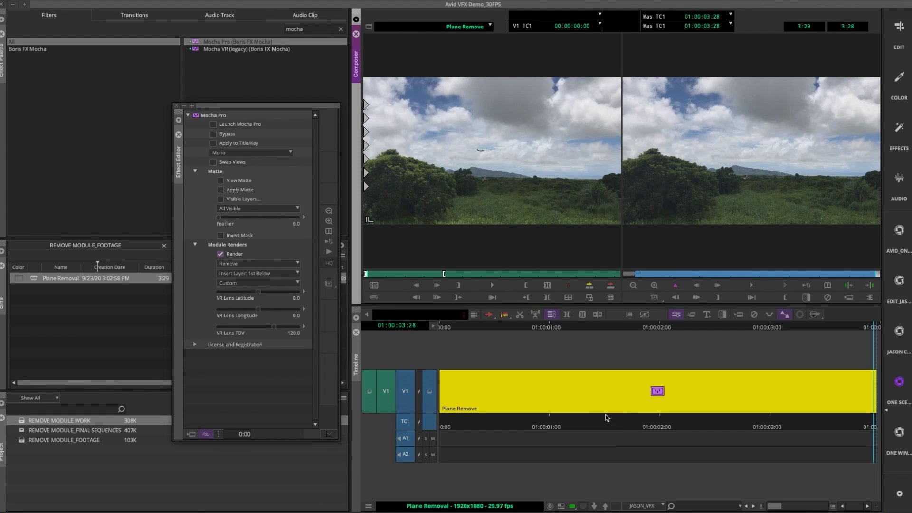
left_click(606, 418)
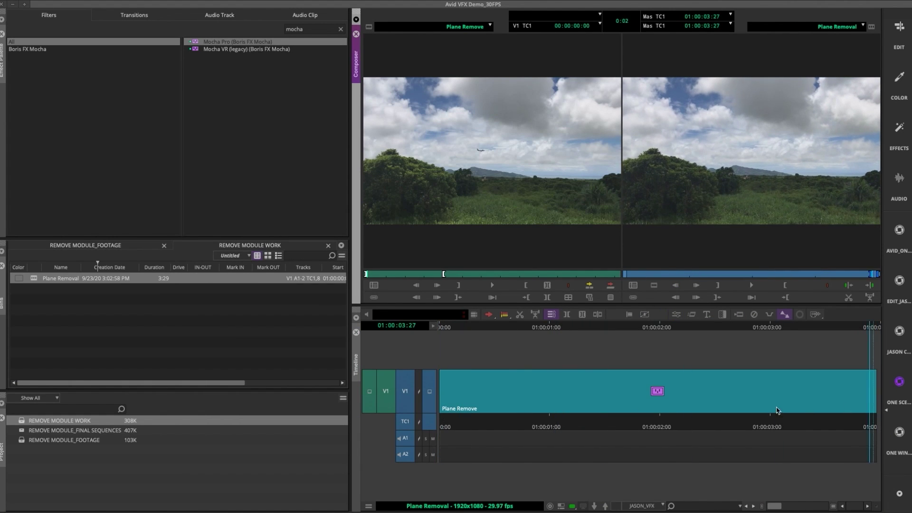
key("Home")
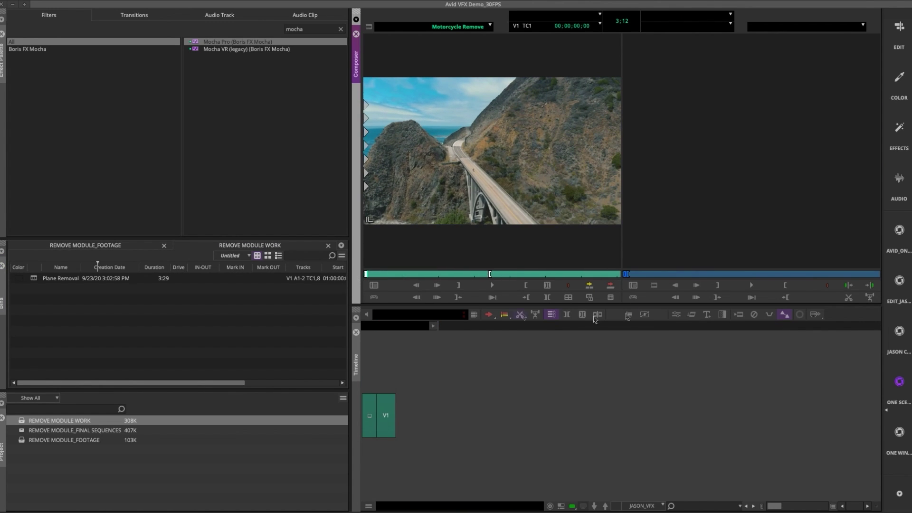
- Create a sequence from the Motorcycle Remove clip in the REMOVE MODULE WORK bin
left_click(610, 285)
left_click(502, 315)
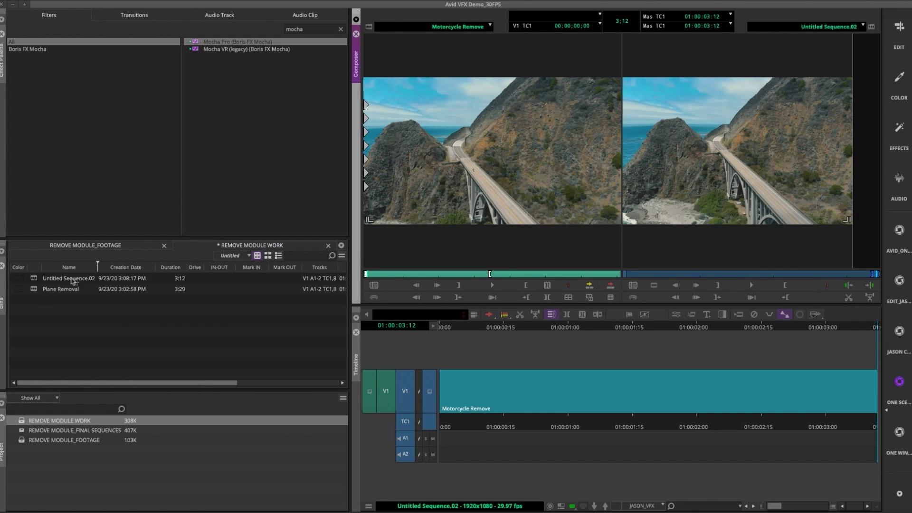
- Name the new sequence MOTO REMOVE and launch Mocha Pro from the effect on its Motorcycle Remove clip
left_click(73, 280)
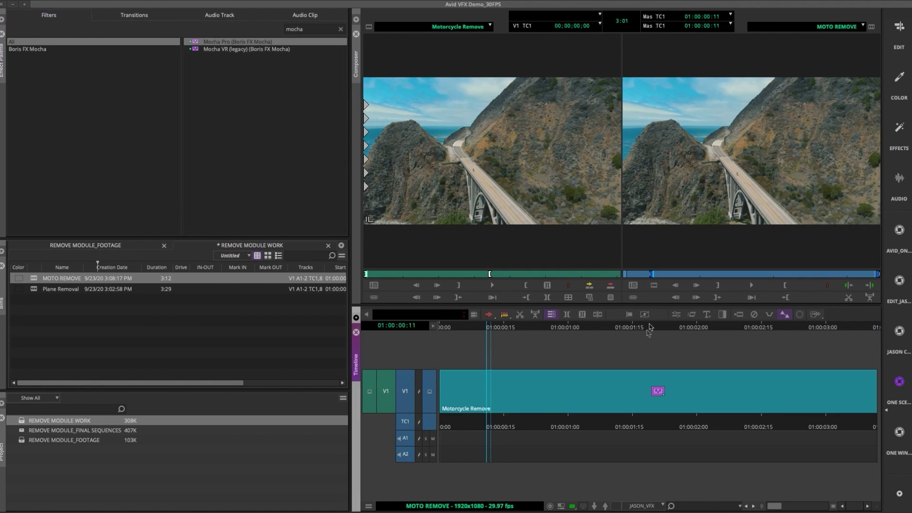
left_click(676, 314)
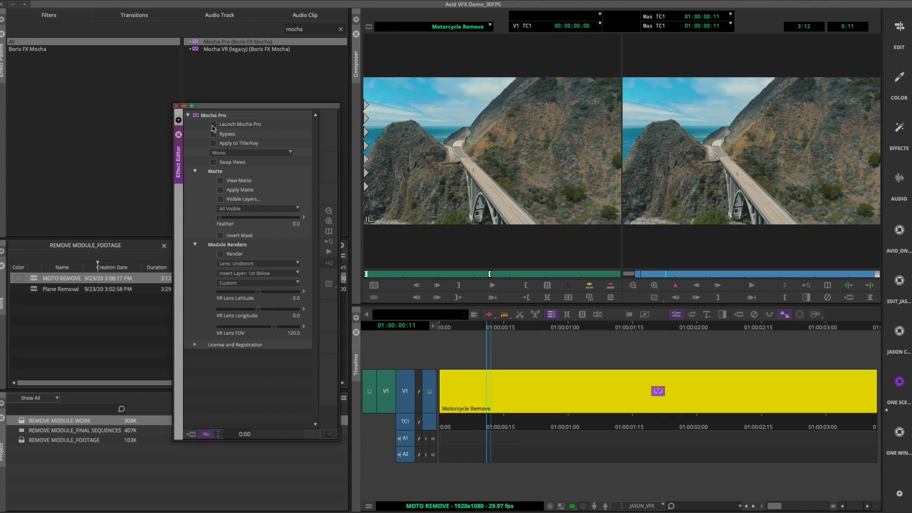
left_click(212, 125)
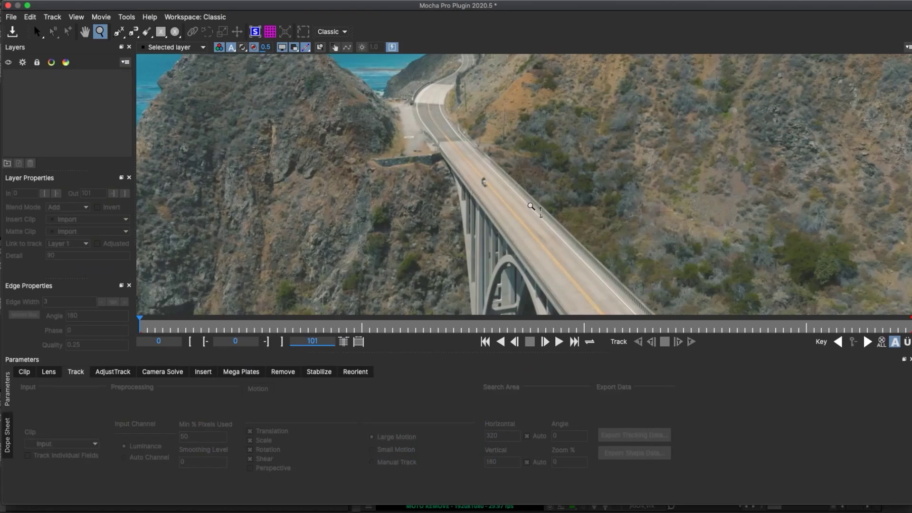
- Draw a circular shape around the motorcycle on the bridge at the first frame
scroll(541, 193, "up", 3)
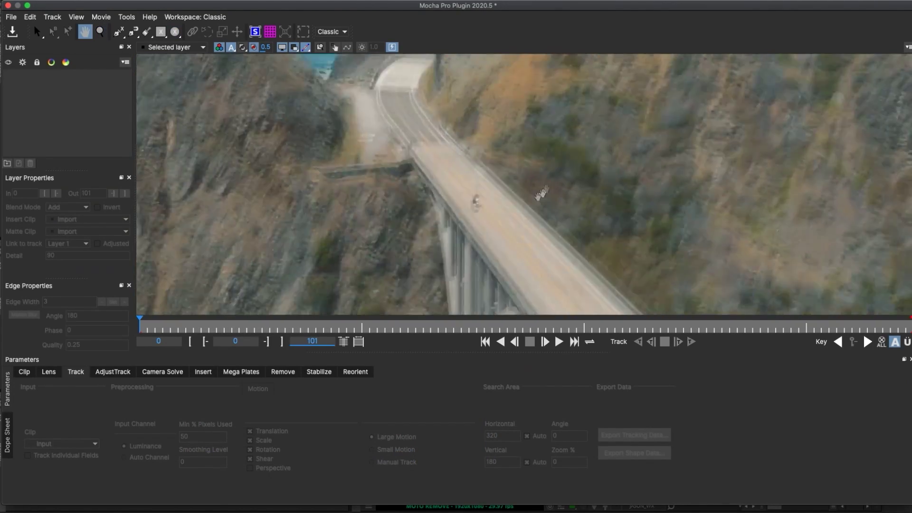
left_click_drag(542, 194, 542, 161)
key("space")
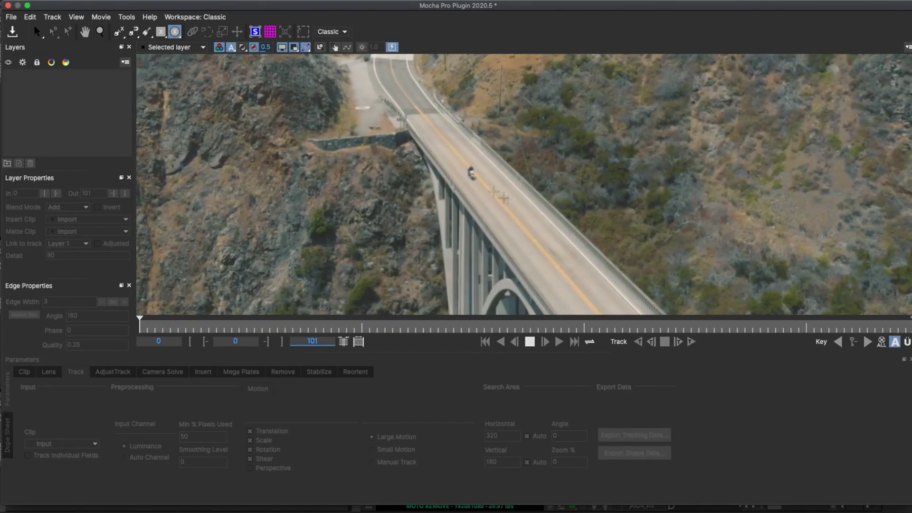
left_click_drag(457, 165, 488, 207)
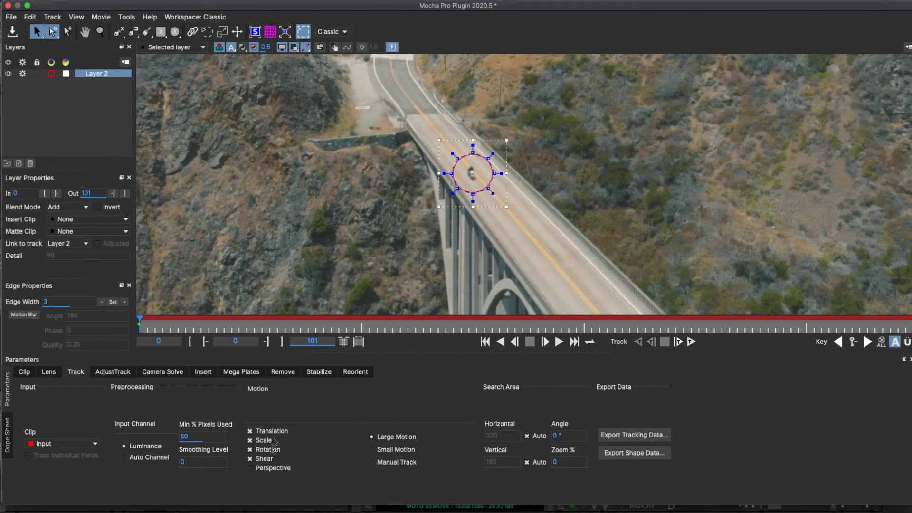
- Track the motorcycle shape forward using only Translation and Scale, and scrub near the clip's end to check it
left_click(251, 458)
left_click(691, 342)
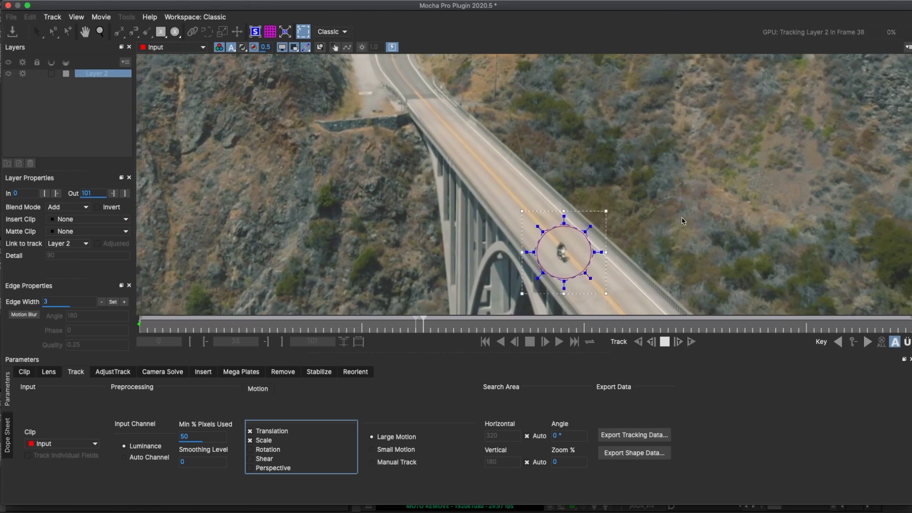
key("z")
key("asterisk")
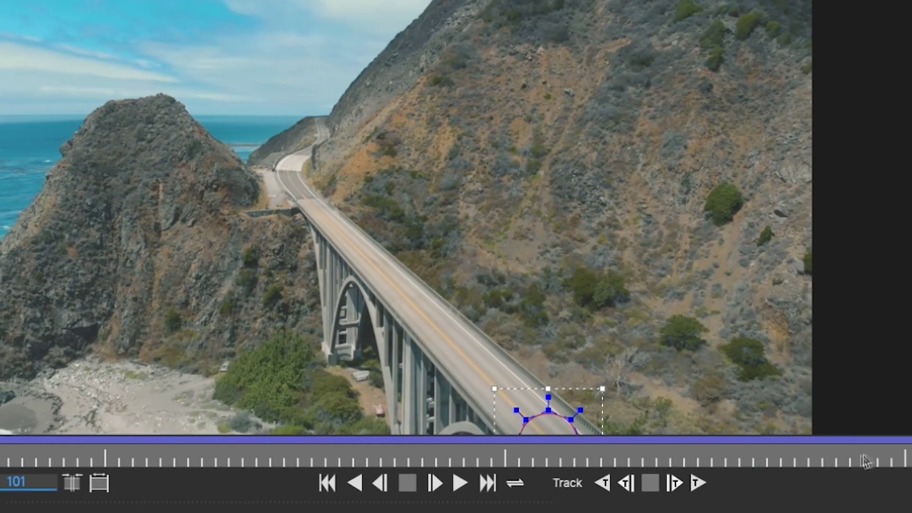
left_click_drag(891, 458, 864, 449)
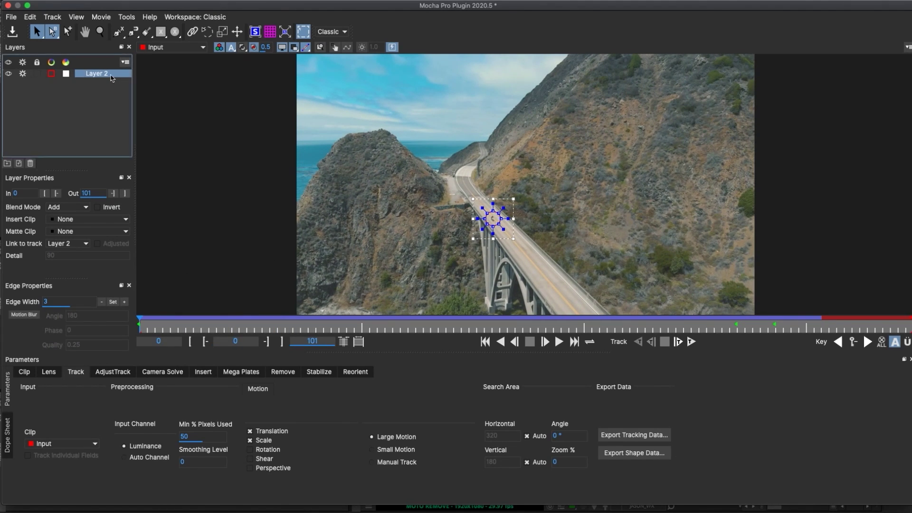
- Rename the motorcycle layer as MOTO
double_click(110, 75)
type("MOTO")
key("Return")
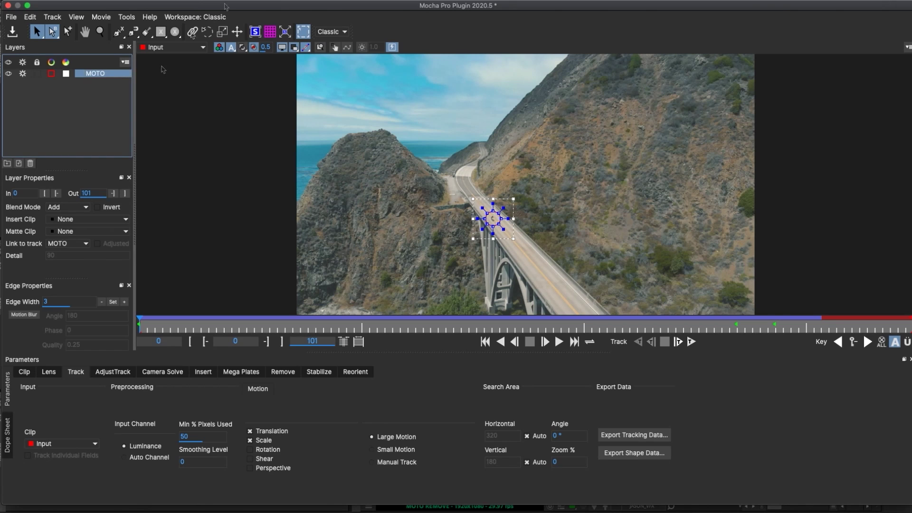
- Draw a rectangular shape over the near end of the bridge road on the last frame, 101
left_click(161, 32)
left_click_drag(520, 272, 620, 317)
left_click_drag(755, 328, 911, 323)
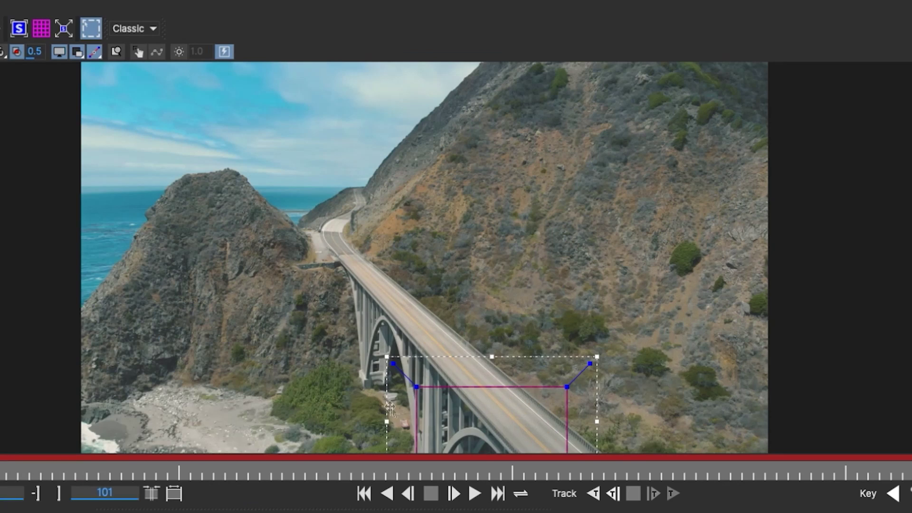
- Reshape the rectangle's corner points to follow both edges of the road at the frame's lower border
left_click_drag(533, 288, 585, 287)
left_click_drag(627, 379, 570, 411)
left_click_drag(627, 442, 605, 443)
left_click_drag(491, 380, 475, 408)
left_click_drag(501, 448, 499, 442)
left_click_drag(569, 411, 558, 407)
left_click_drag(604, 444, 597, 438)
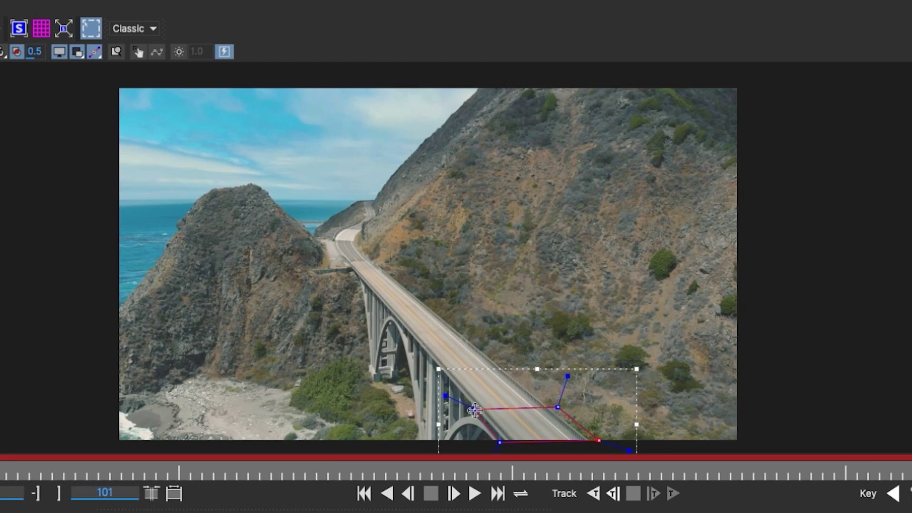
left_click_drag(474, 409, 469, 410)
left_click_drag(499, 442, 595, 302)
- Show the road layer's planar surface and align its four corners with the perspective of the roadway
left_click(20, 32)
key("z")
key("x")
left_click_drag(563, 367, 405, 210)
left_click_drag(371, 165, 393, 214)
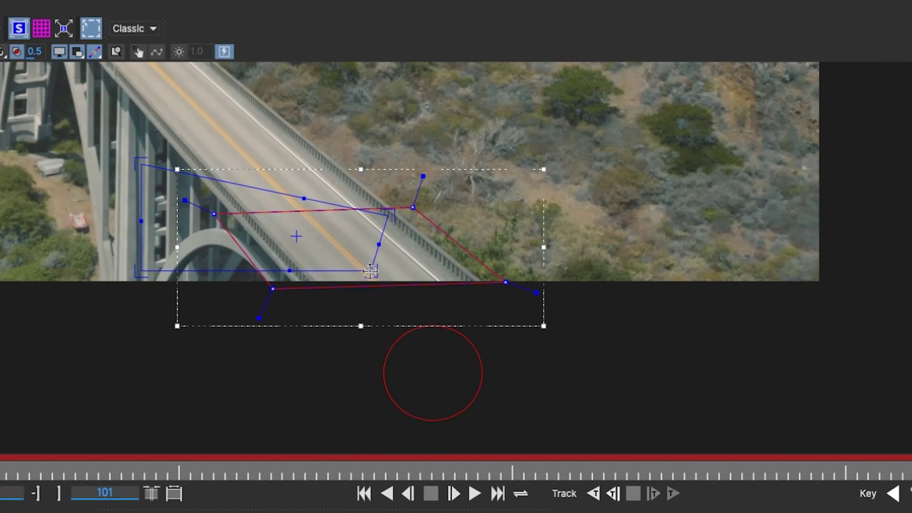
left_click_drag(368, 267, 466, 283)
left_click_drag(149, 273, 318, 282)
left_click_drag(140, 164, 258, 220)
left_click_drag(318, 283, 315, 282)
left_click_drag(464, 280, 456, 272)
- Overlay the planar grid, fine-tune a surface corner to match the road, and hide both the grid and surface
left_click(41, 29)
left_click_drag(387, 216, 385, 218)
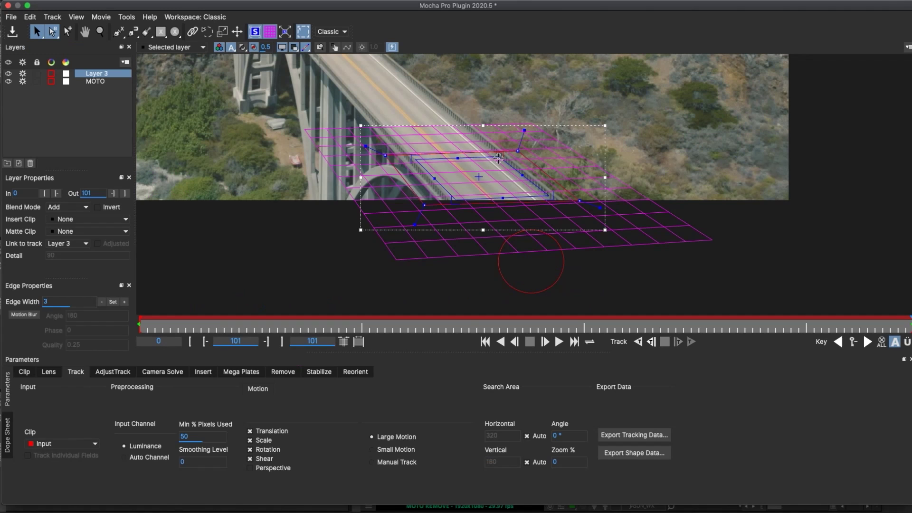
left_click(19, 28)
left_click(42, 29)
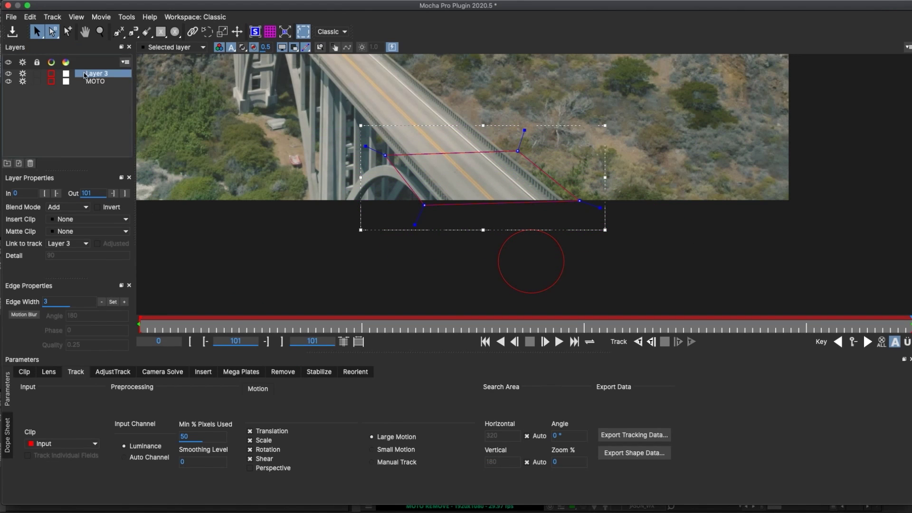
- Rename the new layer as ROAD and move it below the MOTO layer
double_click(97, 75)
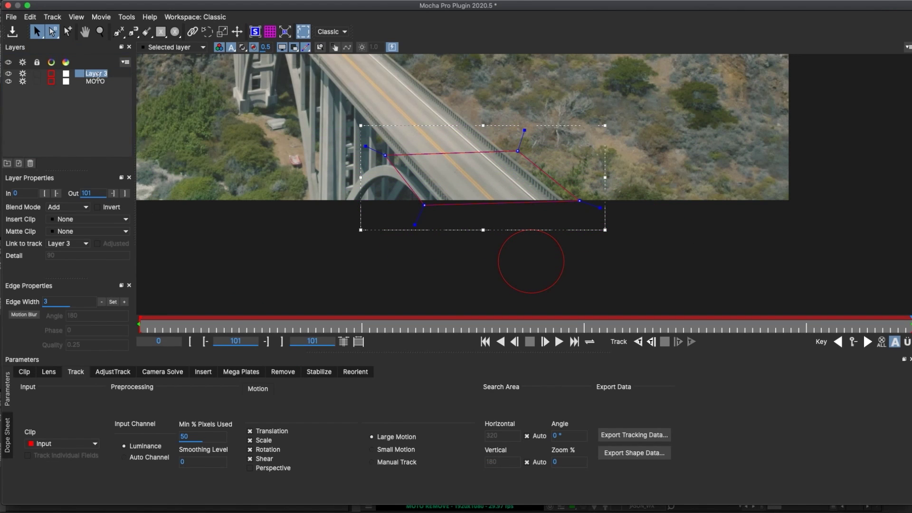
type("ROAD")
key("Return")
left_click_drag(97, 74, 94, 86)
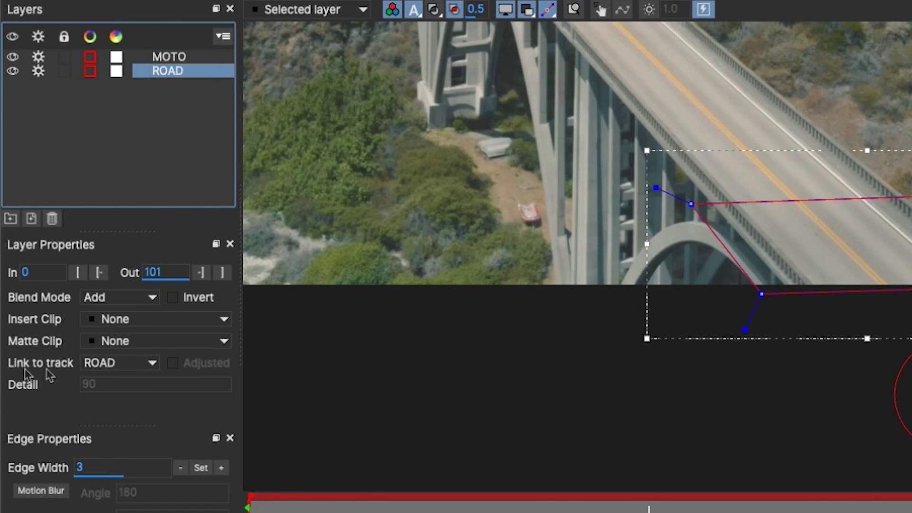
- Set the ROAD layer's Link to track option to None
left_click(141, 364)
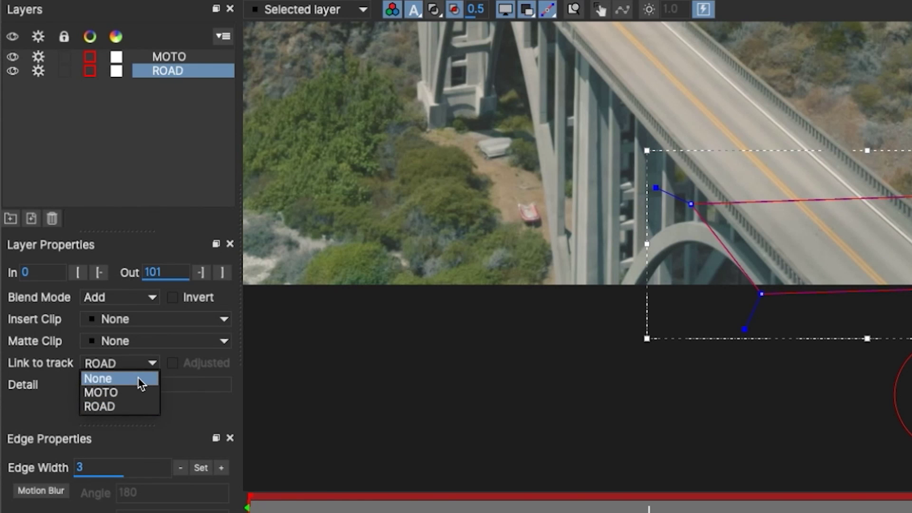
left_click(137, 379)
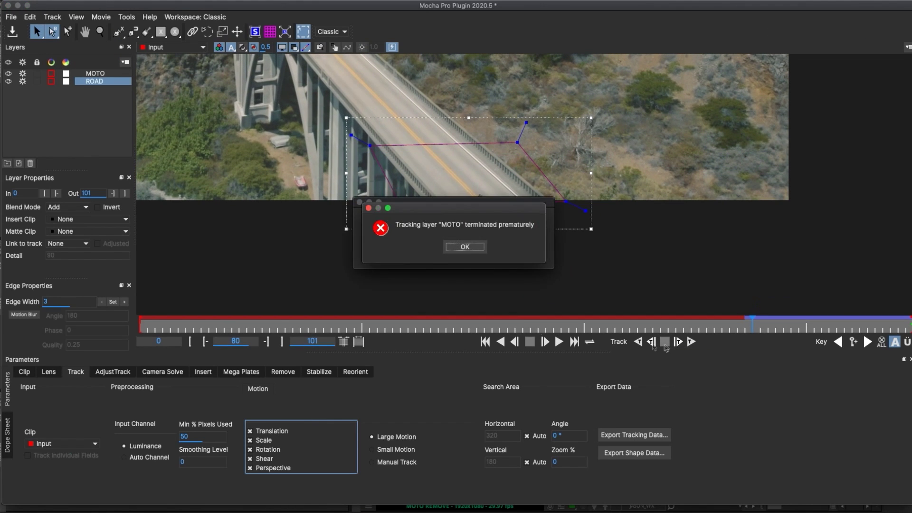
- Turn off processing for the MOTO layer, track only ROAD backward with Perspective enabled, and review its track across the frames
left_click(465, 247)
left_click(464, 252)
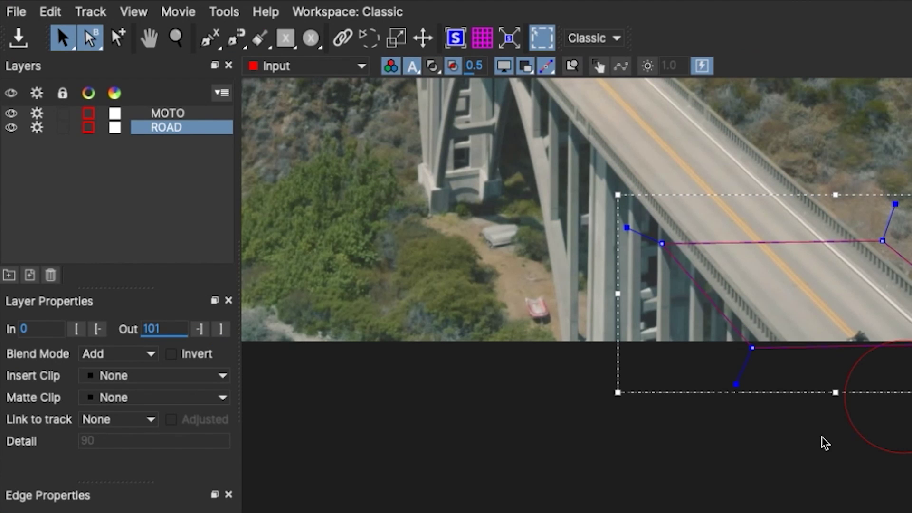
left_click(36, 114)
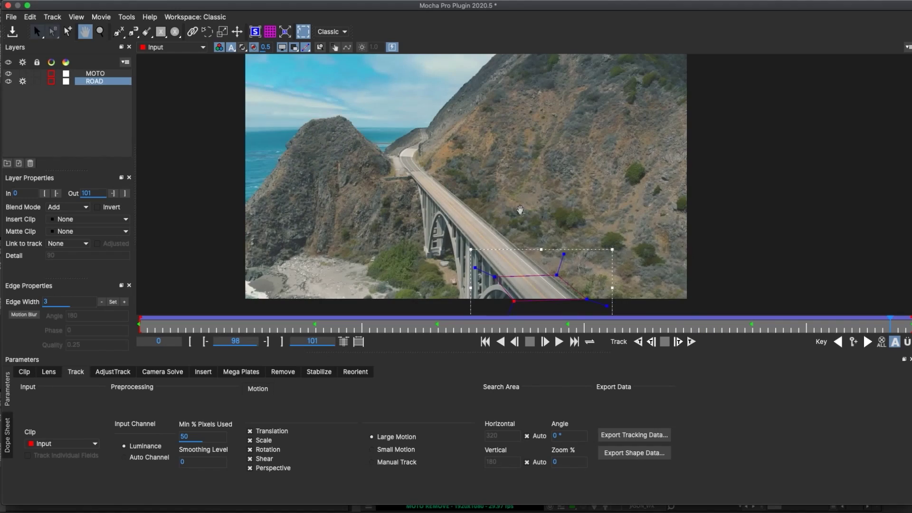
key("shift+Left")
key("shift+Left")
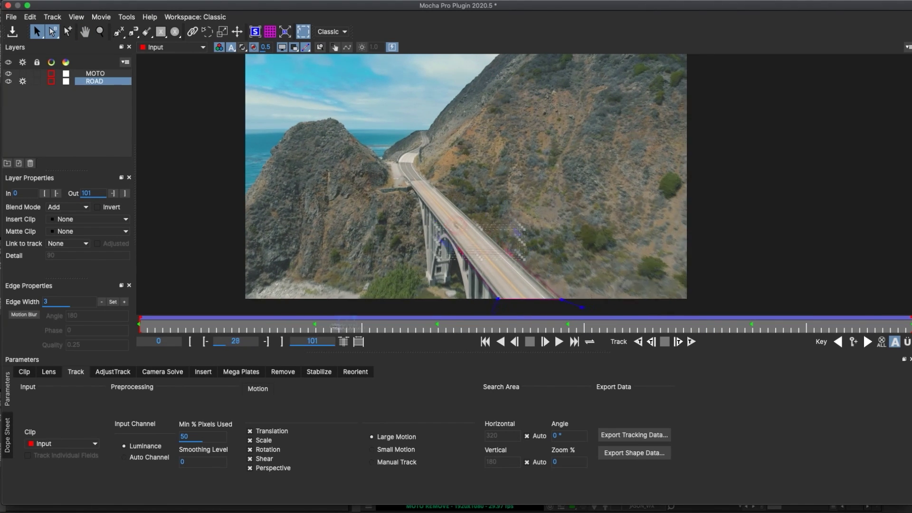
mouse_move(405, 169)
left_mouse_down()
mouse_move(388, 172)
mouse_move(407, 169)
left_mouse_up()
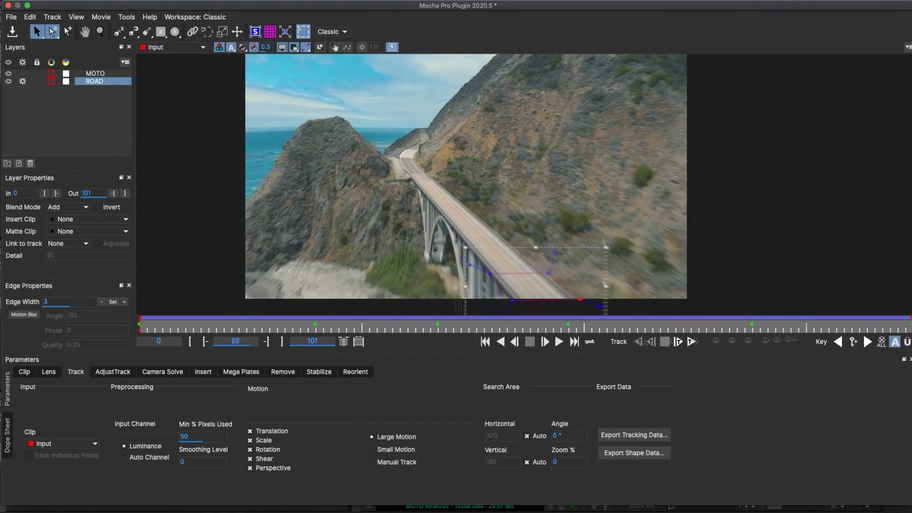
- Turn the MOTO layer's processing back on and set the Remove module's blend amount to 20
left_click(22, 74)
left_click(283, 371)
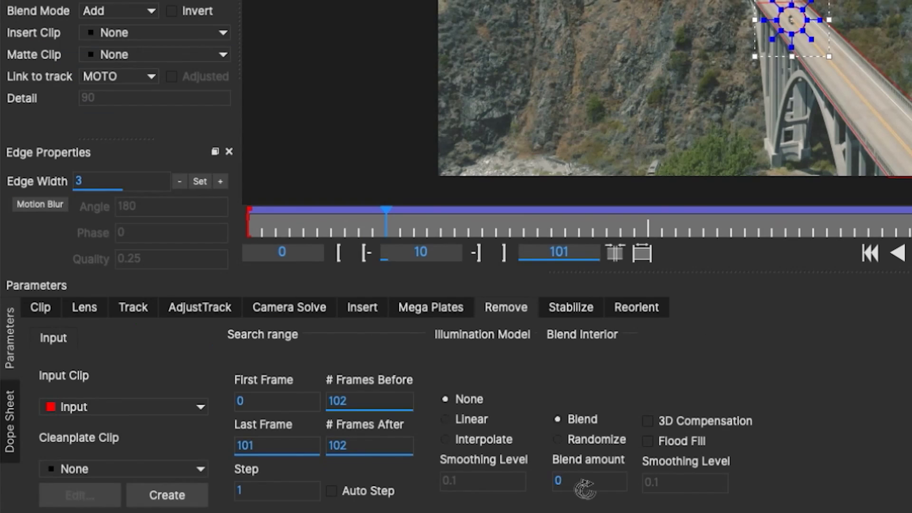
double_click(324, 469)
type("20")
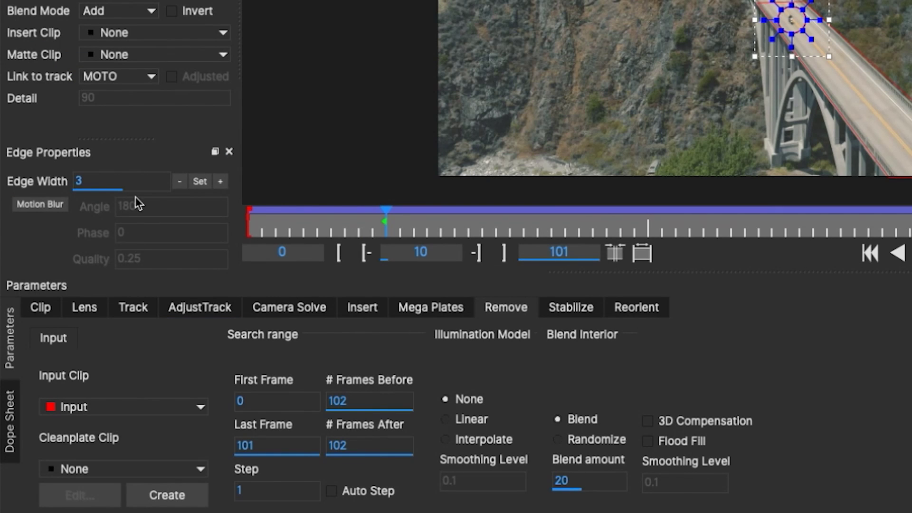
- Set the MOTO shape's edge width to 10 and apply it to its points
left_click(81, 182)
type("10")
left_click(200, 180)
- Render the motorcycle's removal on frame 43, and save the project and close Mocha
left_click_drag(366, 224, 581, 240)
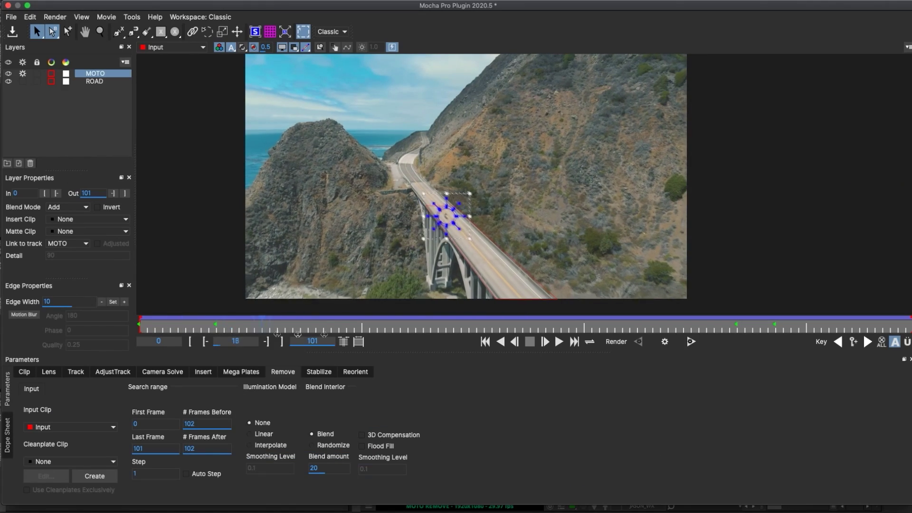
left_click_drag(297, 334, 468, 335)
left_click(665, 341)
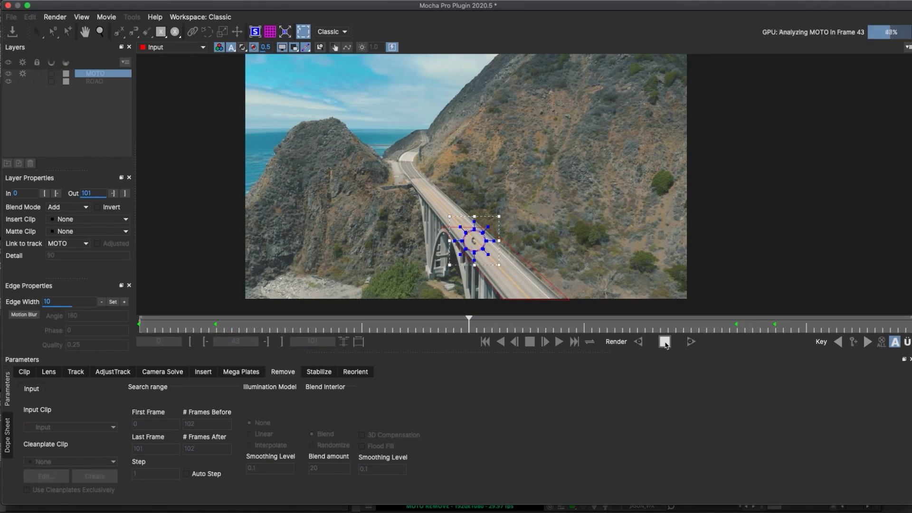
key("z")
left_click_drag(483, 256, 498, 296)
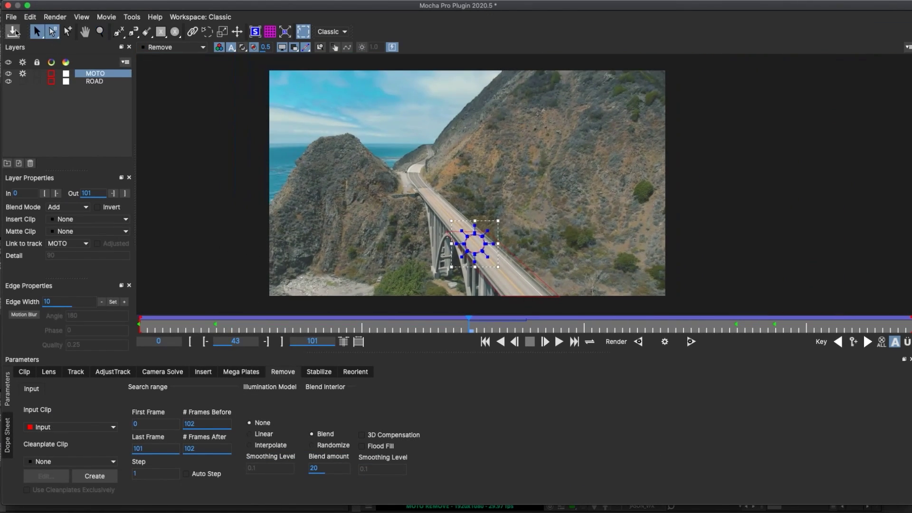
left_click(12, 32)
left_click(7, 6)
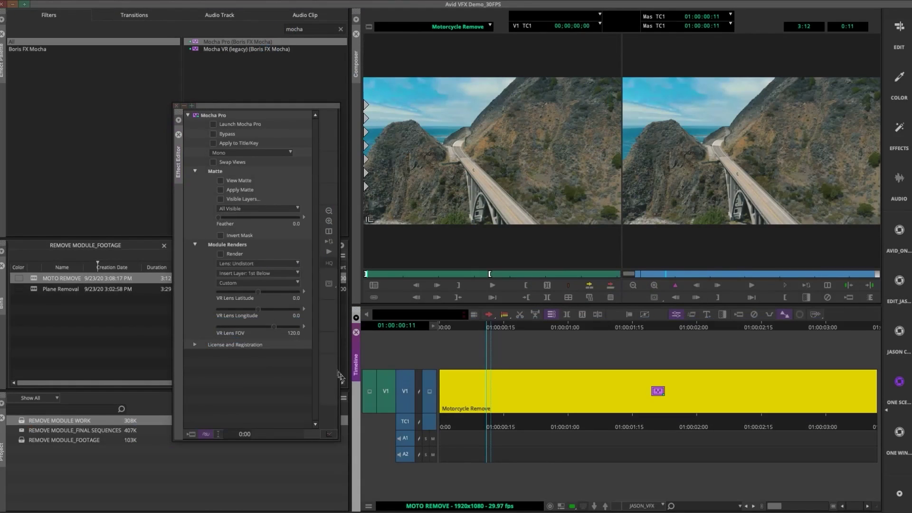
- Enable the module render with Remove selected and render the Mocha Pro effect on the Motorcycle Remove clip
left_click(244, 264)
left_click(237, 291)
left_click(221, 255)
left_click(191, 436)
left_click(516, 300)
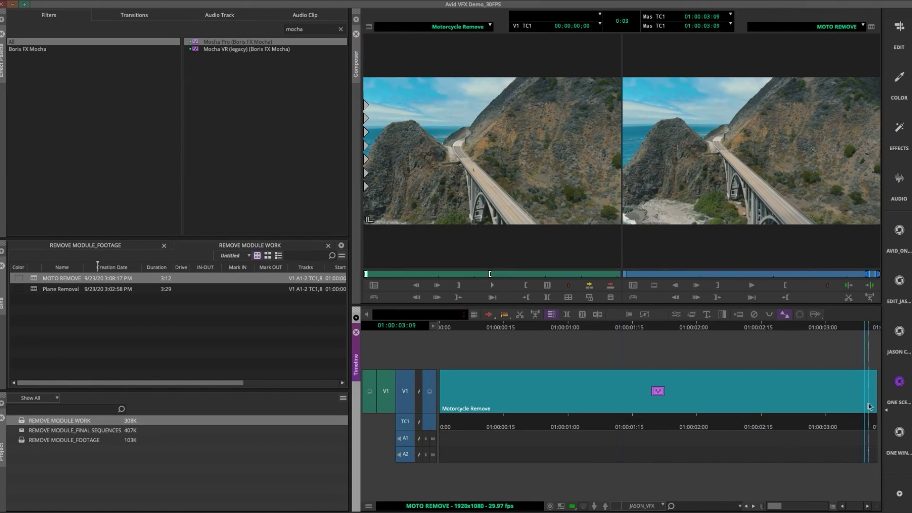
- Move to 01:00:02:20 in the MOTO REMOVE sequence and reopen Mocha Pro from the clip's effect
left_click_drag(865, 405, 787, 407)
left_click(675, 314)
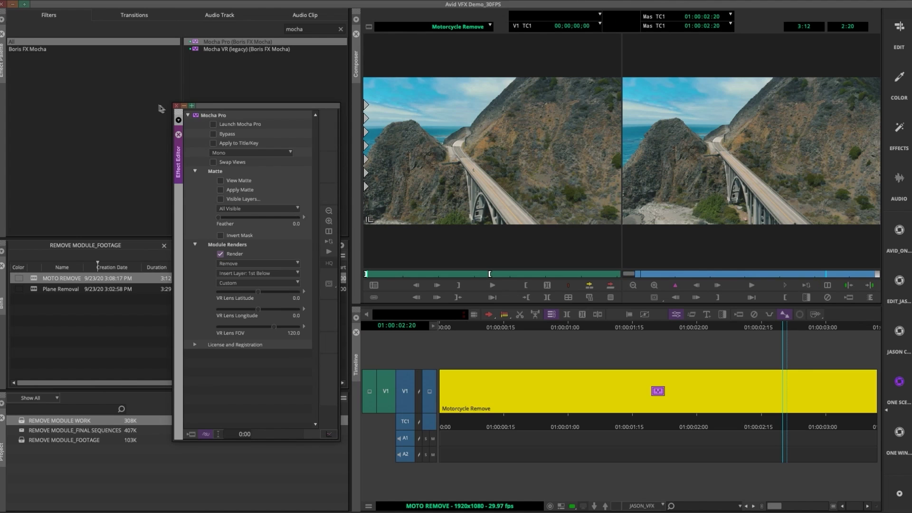
left_click(214, 126)
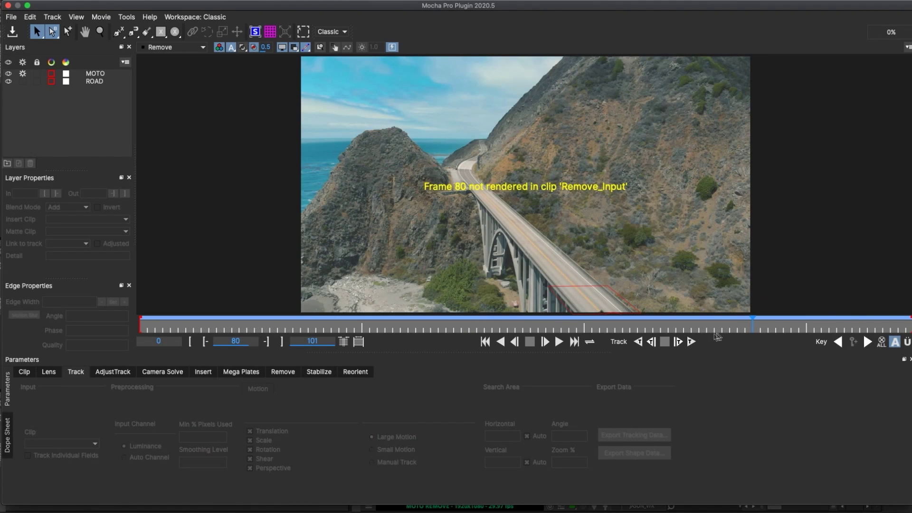
- Reposition the MOTO shape over the motorcycle on frame 80 and render the removal again on that frame
left_click(94, 74)
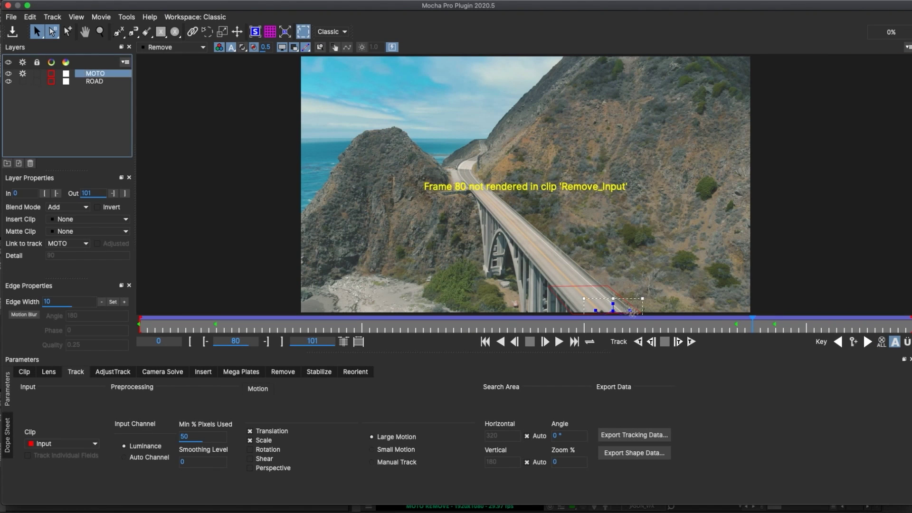
left_click_drag(588, 291, 587, 291)
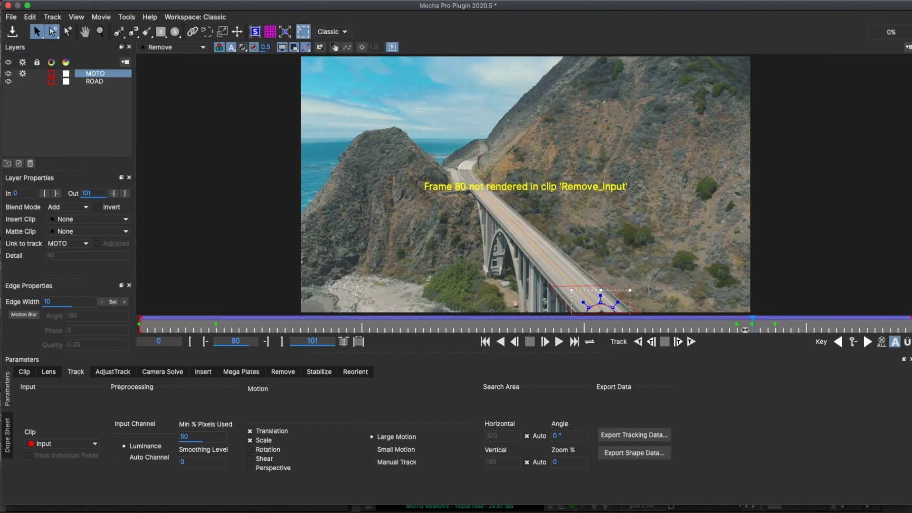
left_click(282, 372)
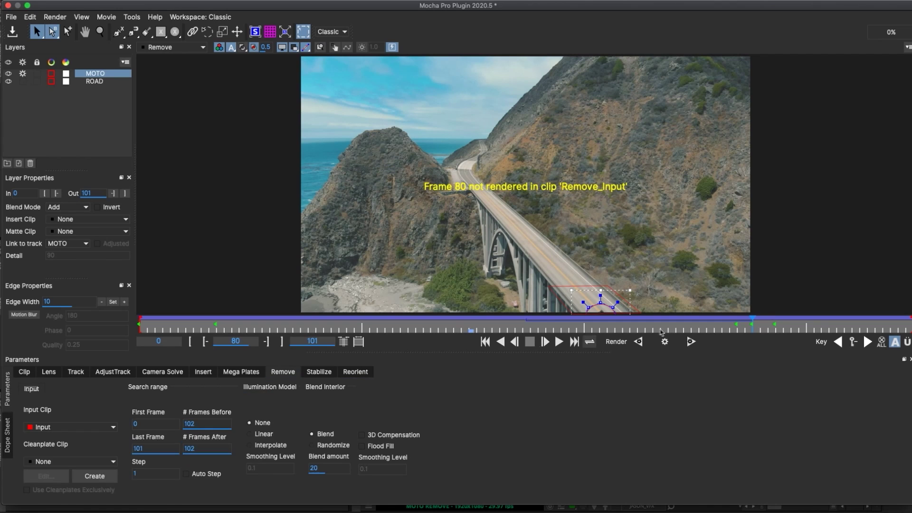
left_click(664, 342)
left_click_drag(698, 332, 113, 325)
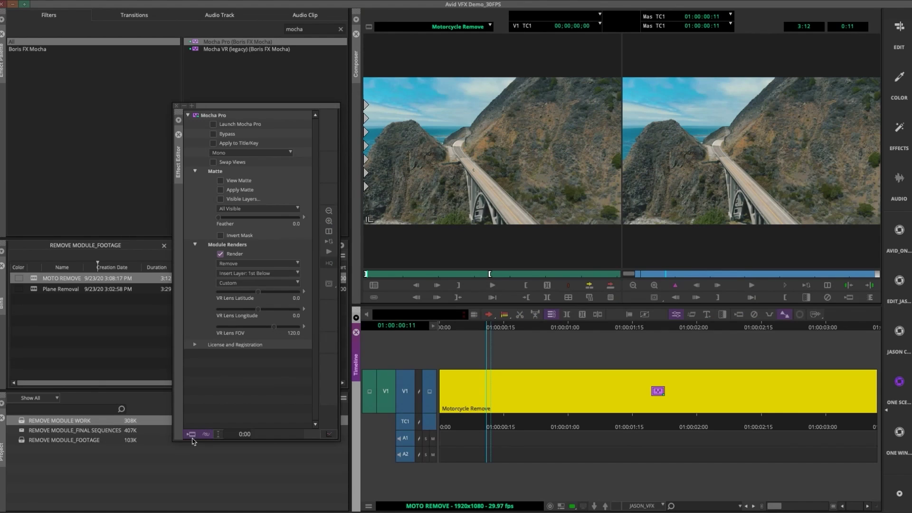
- Render the Motorcycle Remove clip's effect again with the corrected MOTO shape
left_click(192, 436)
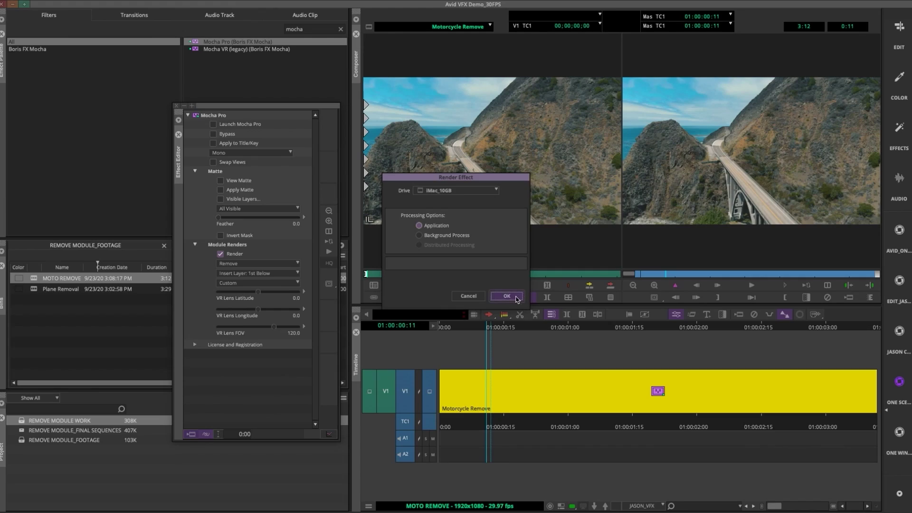